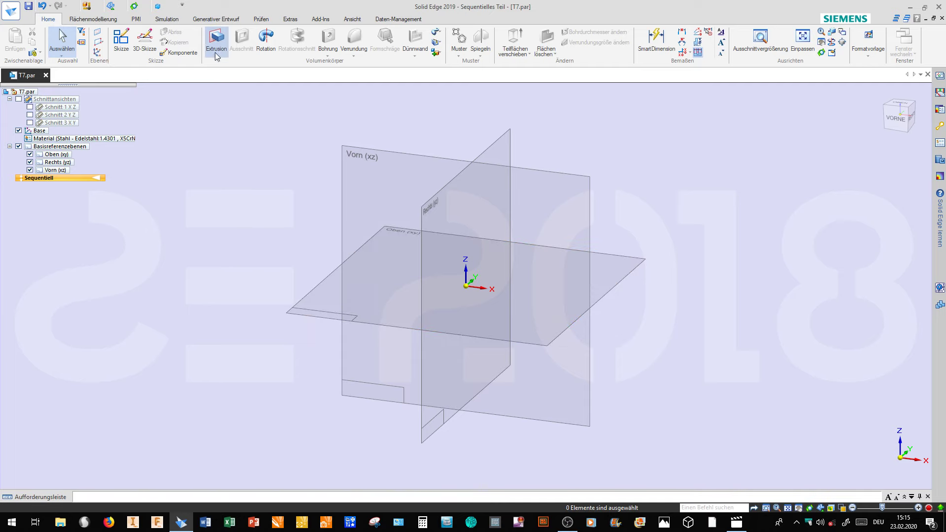
# Start an extrusion on the Oben plane and draw the outline's bottom, left end and upper edges.
pyautogui.click(216, 39)
pyautogui.click(324, 321)
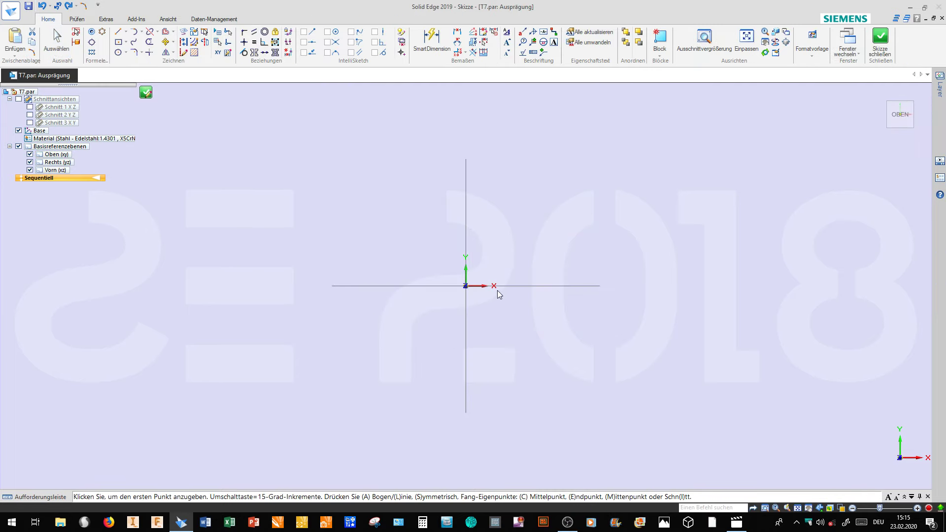
pyautogui.click(466, 285)
pyautogui.click(304, 286)
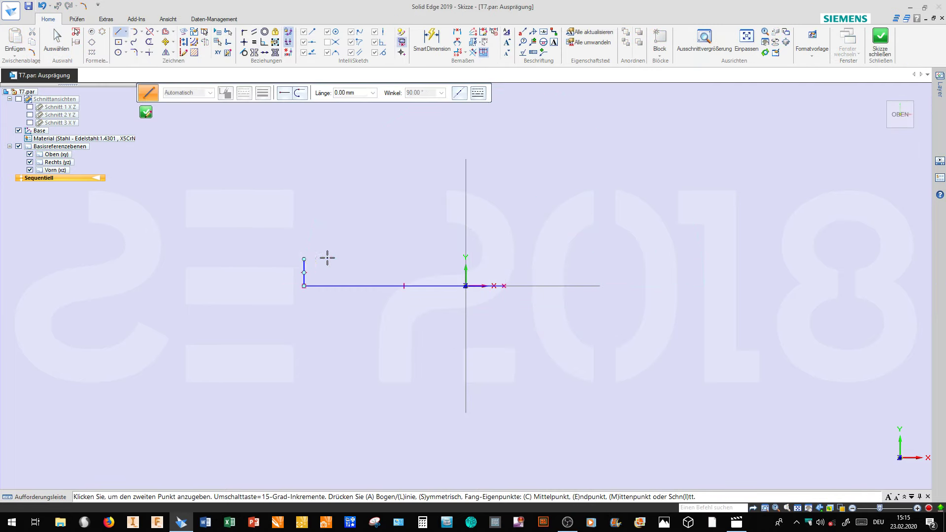
pyautogui.click(465, 259)
pyautogui.click(568, 205)
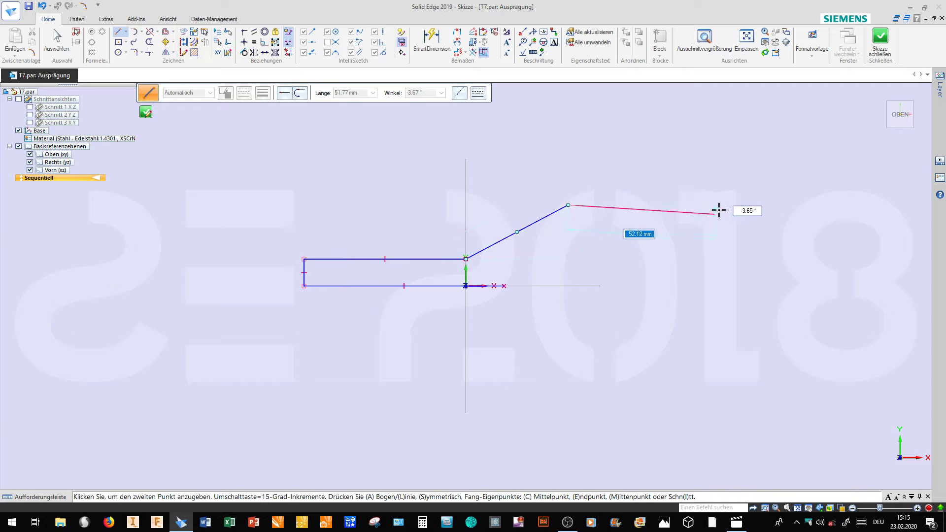
pyautogui.click(720, 204)
pyautogui.click(720, 231)
# Complete the profile with the right end, lower slanted edge and a closing arc to the x-axis.
pyautogui.scroll(1, 580, 229)
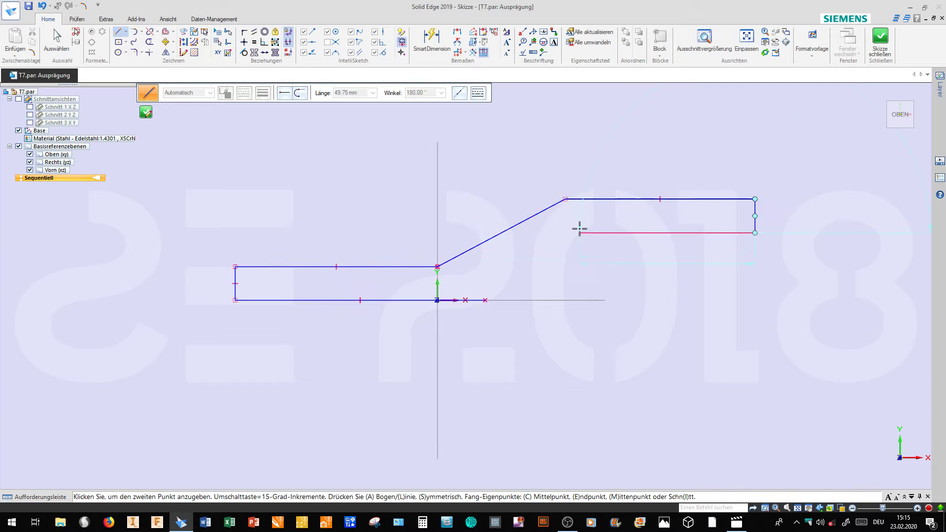
pyautogui.click(545, 232)
pyautogui.click(501, 254)
pyautogui.scroll(2, 503, 259)
pyautogui.press('a')
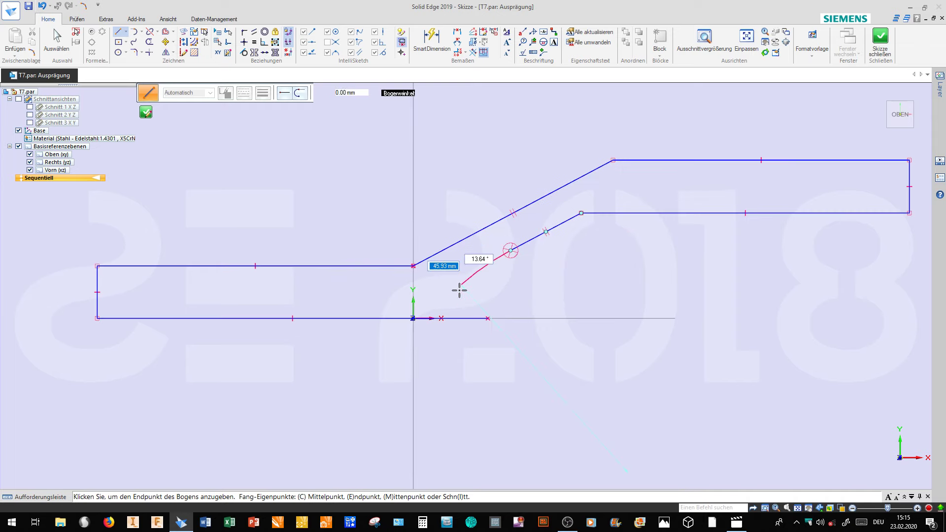
pyautogui.click(488, 319)
pyautogui.scroll(2, 550, 235)
# Add a line across the slanted section and convert it to construction geometry.
pyautogui.click(540, 234)
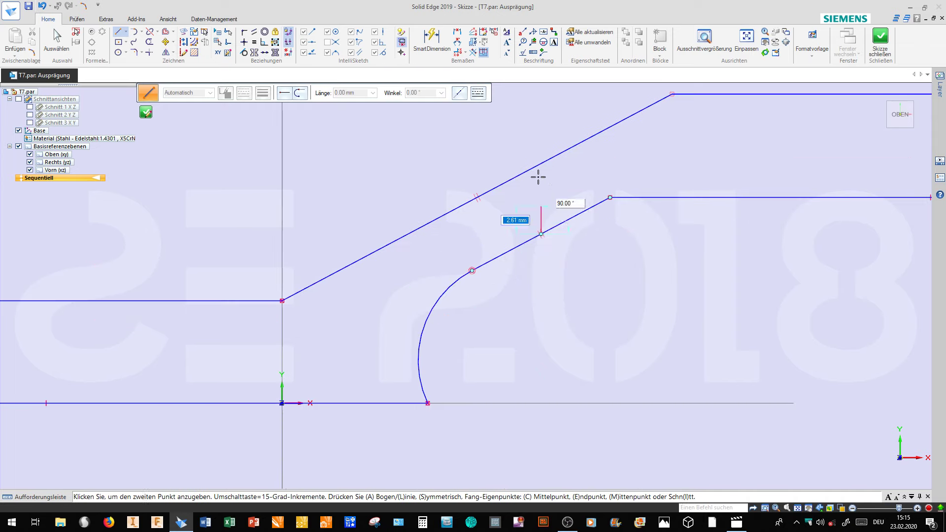
pyautogui.click(524, 174)
pyautogui.press('Escape')
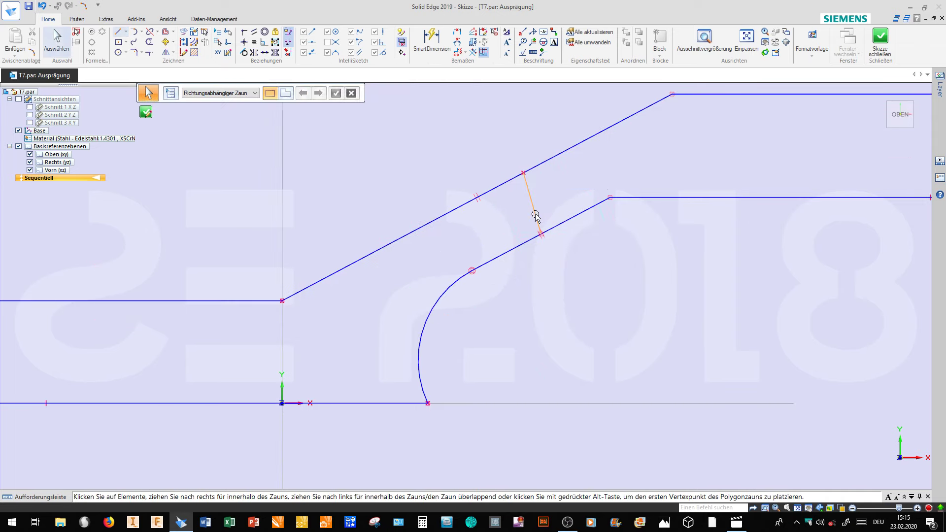
pyautogui.click(532, 203)
pyautogui.click(185, 47)
# Make the arc perpendicular to the bottom line.
pyautogui.click(264, 42)
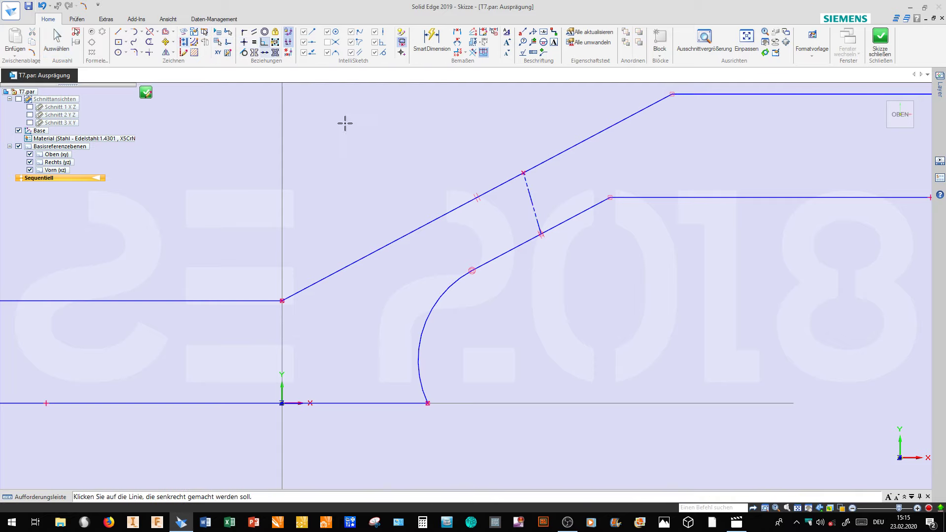
pyautogui.click(426, 400)
pyautogui.click(422, 370)
pyautogui.scroll(-3, 312, 372)
pyautogui.press('Escape')
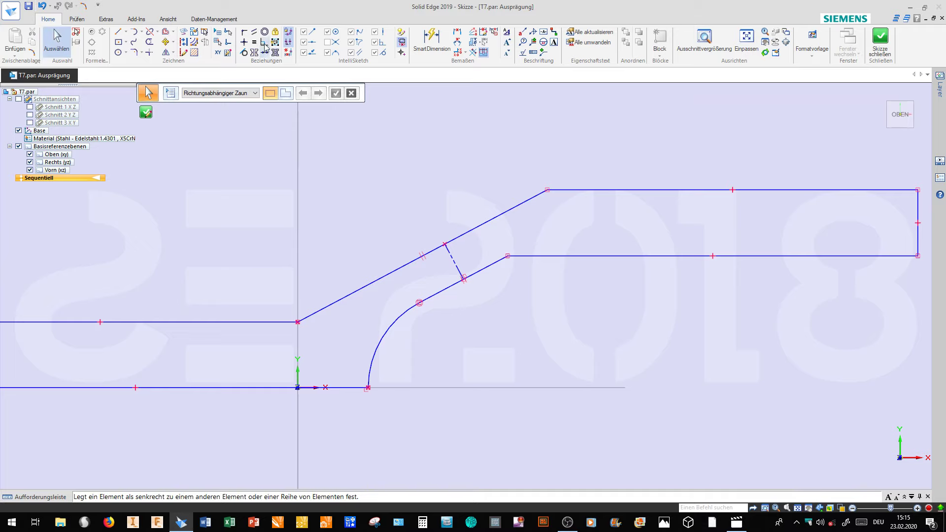
# Make the right end edge equal to the construction line.
pyautogui.click(255, 43)
pyautogui.click(451, 257)
pyautogui.scroll(-1, 395, 303)
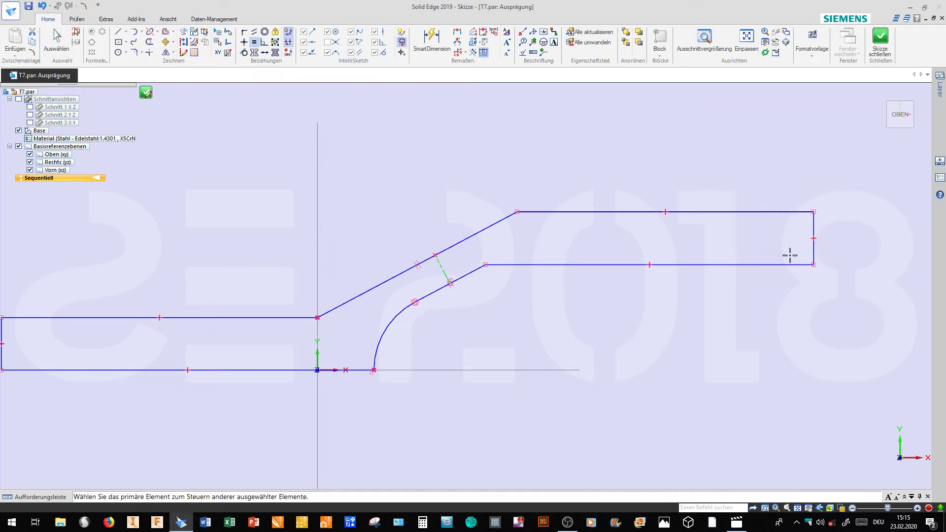
pyautogui.click(813, 241)
pyautogui.scroll(-1, 669, 281)
pyautogui.scroll(1, 542, 311)
# Dimension the slope angle to 35° and the arc radius to R 12.
pyautogui.press('Escape')
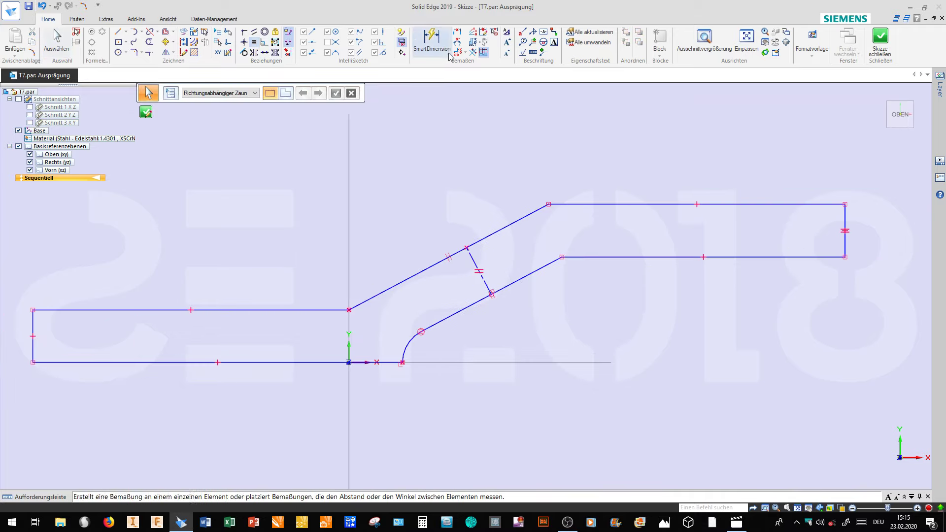
pyautogui.press('d')
pyautogui.click(529, 216)
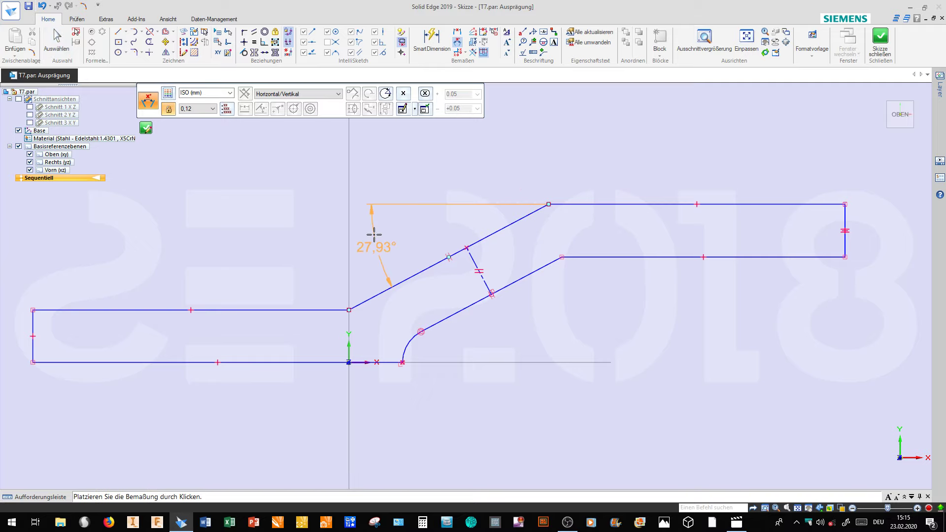
pyautogui.click(372, 237)
pyautogui.write('5')
pyautogui.press('Return')
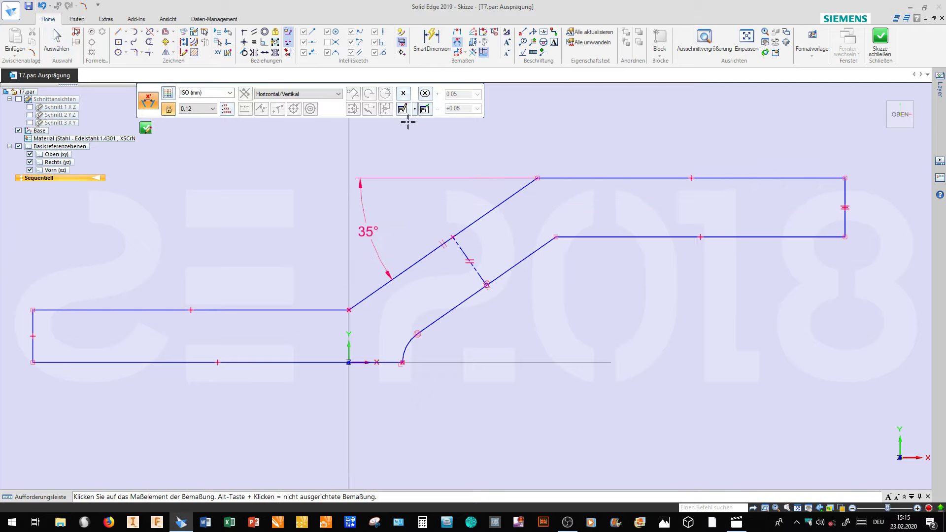
pyautogui.press('d')
pyautogui.click(408, 347)
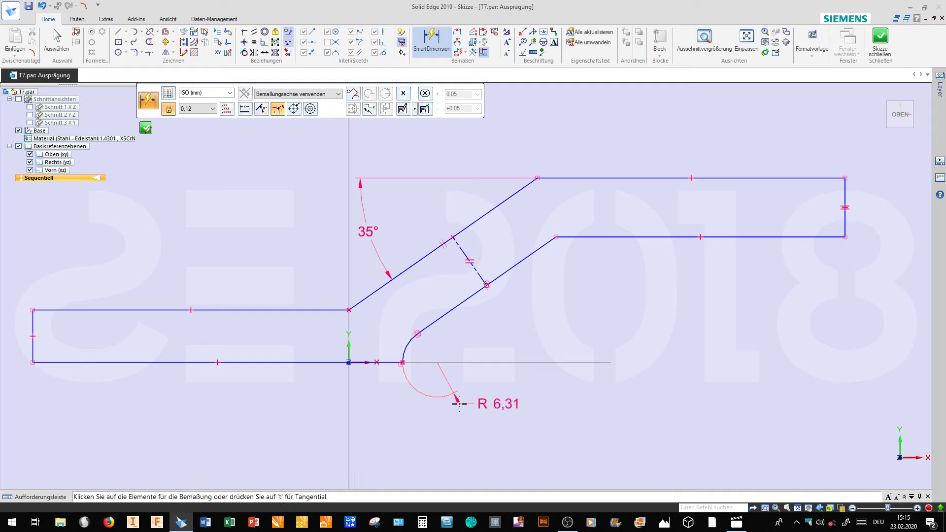
pyautogui.click(462, 405)
pyautogui.write('2')
pyautogui.press('Return')
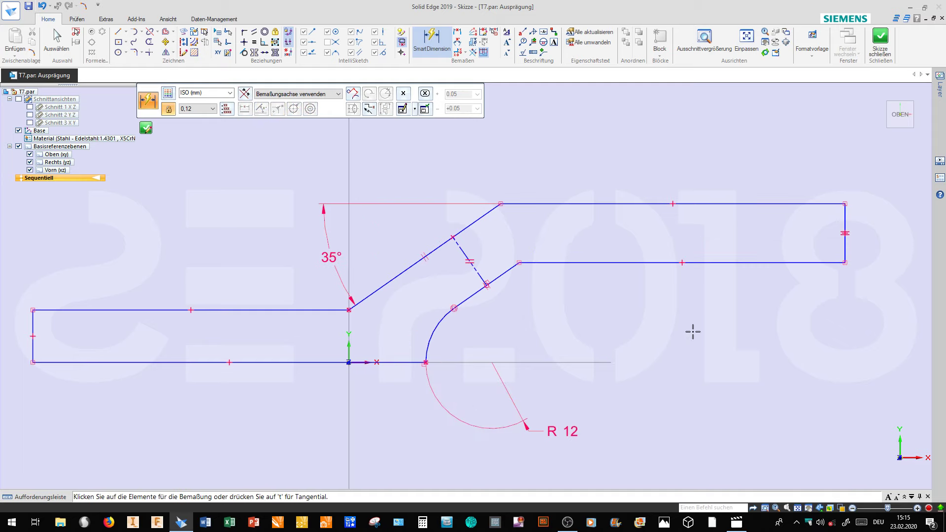
# Set the right end height to 8, left end height to 6 and left length to 60.
pyautogui.click(848, 250)
pyautogui.click(746, 342)
pyautogui.write('8')
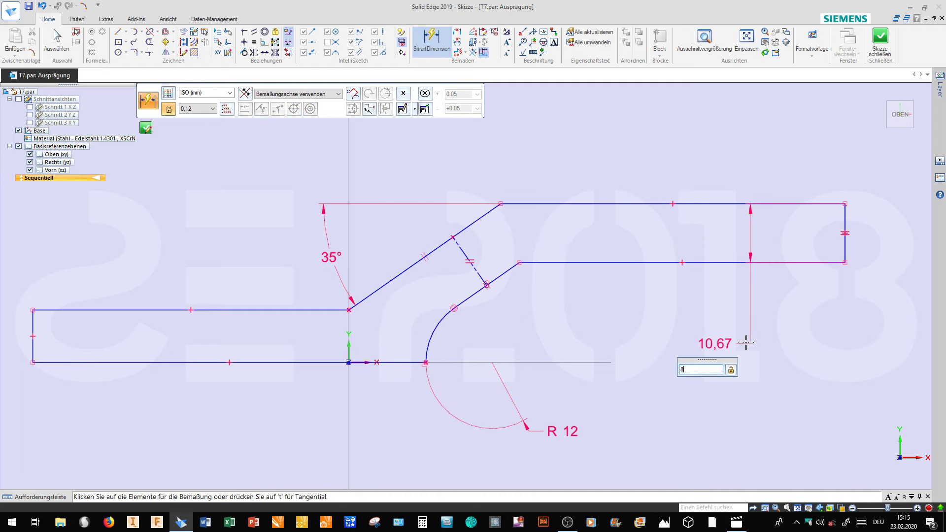
pyautogui.press('Return')
pyautogui.click(33, 351)
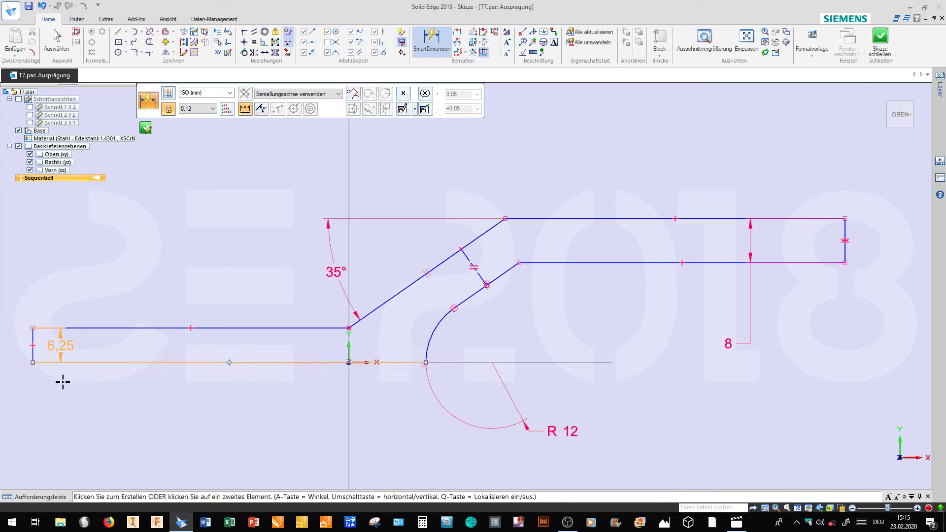
pyautogui.click(61, 398)
pyautogui.press('Return')
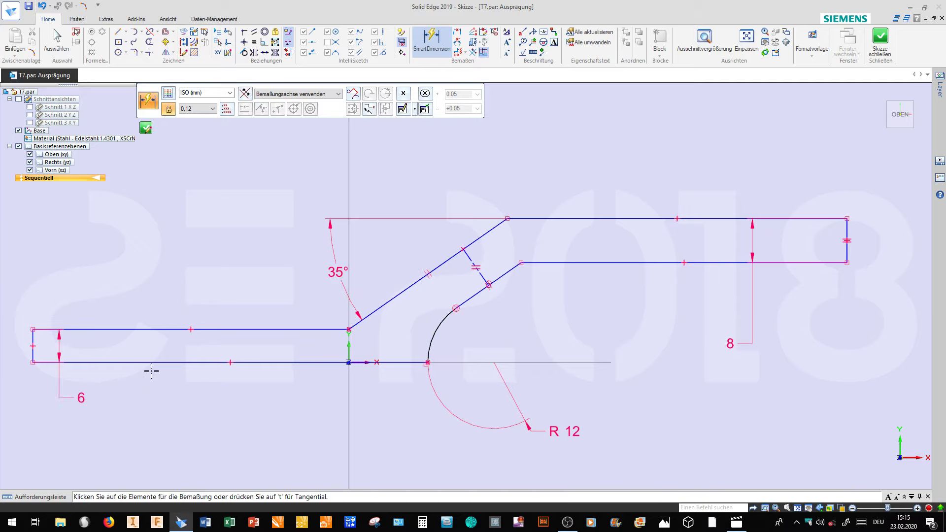
pyautogui.click(228, 332)
pyautogui.click(225, 279)
pyautogui.write('6')
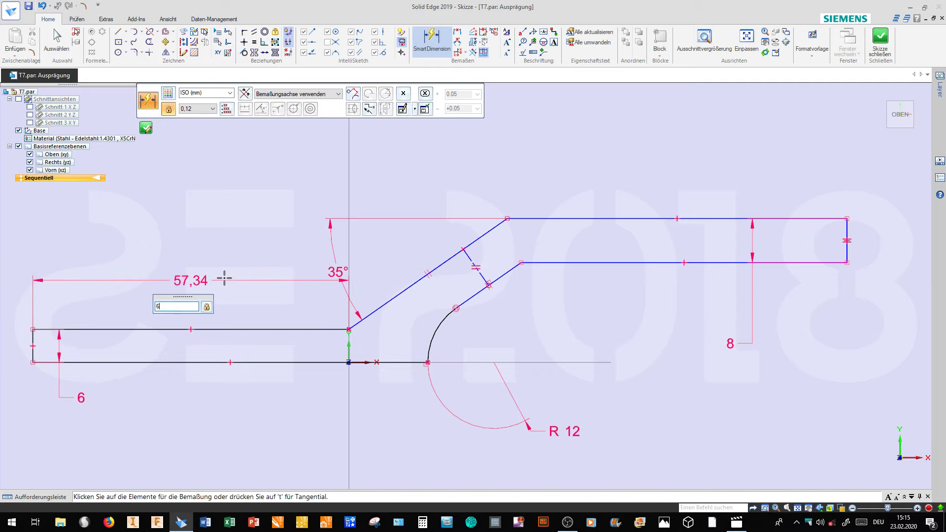
pyautogui.write('0')
pyautogui.press('Return')
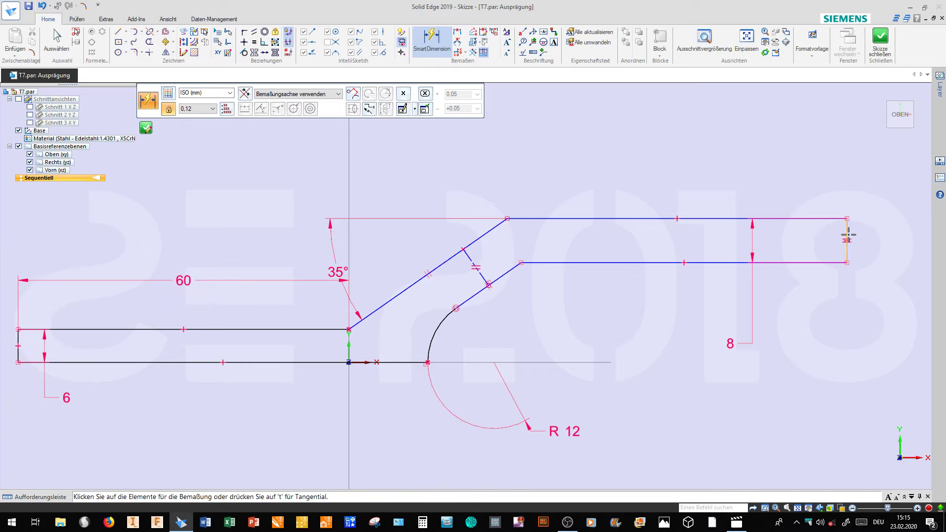
# Dimension the overall length to 80 and overall height to 30, then finish the sketch.
pyautogui.click(848, 235)
pyautogui.click(351, 164)
pyautogui.click(479, 159)
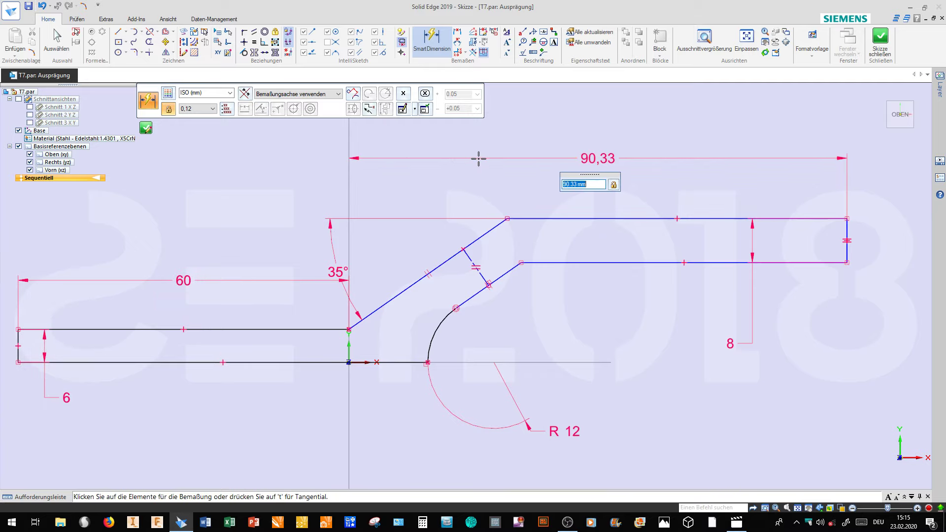
pyautogui.write('80')
pyautogui.press('Return')
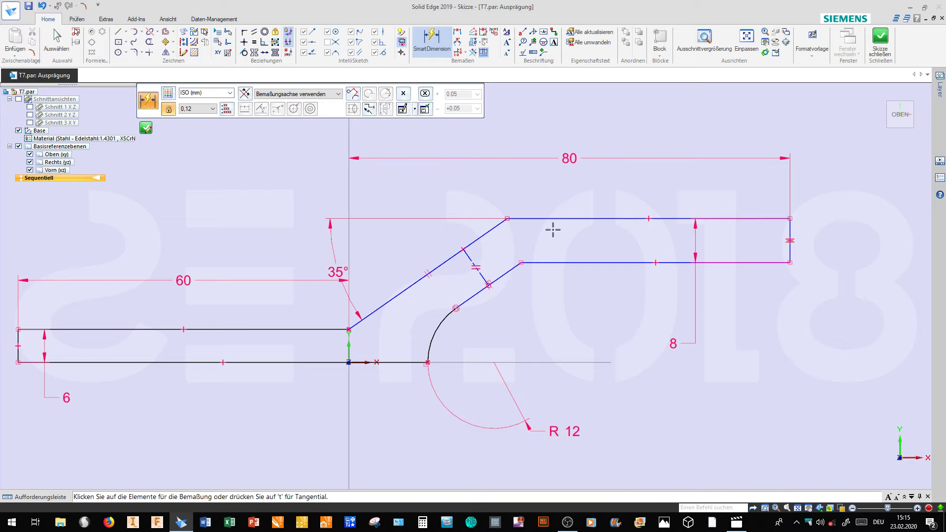
pyautogui.click(549, 219)
pyautogui.click(520, 360)
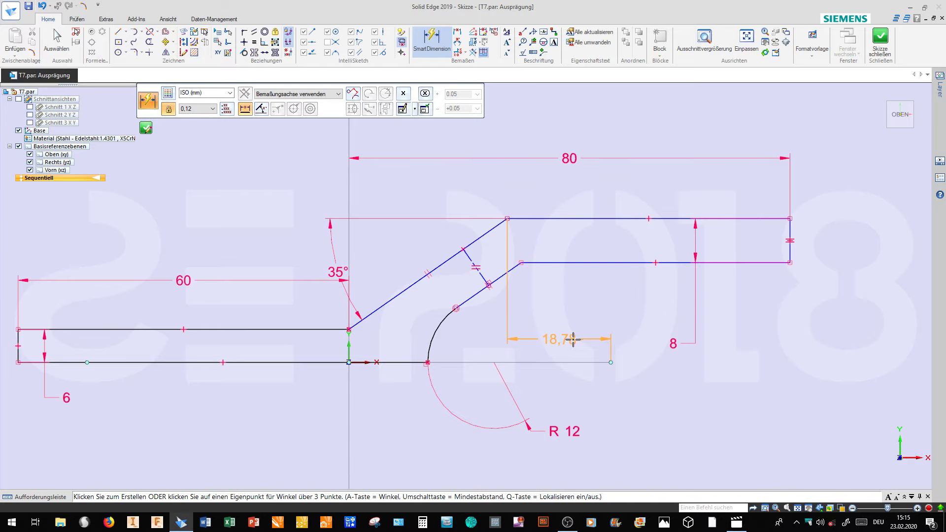
pyautogui.click(619, 339)
pyautogui.write('30')
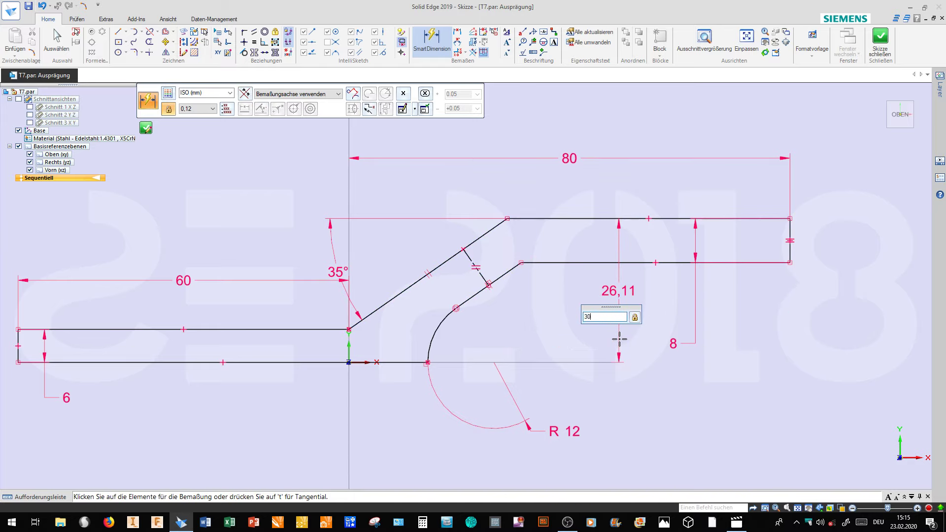
pyautogui.press('Return')
pyautogui.scroll(-1, 667, 336)
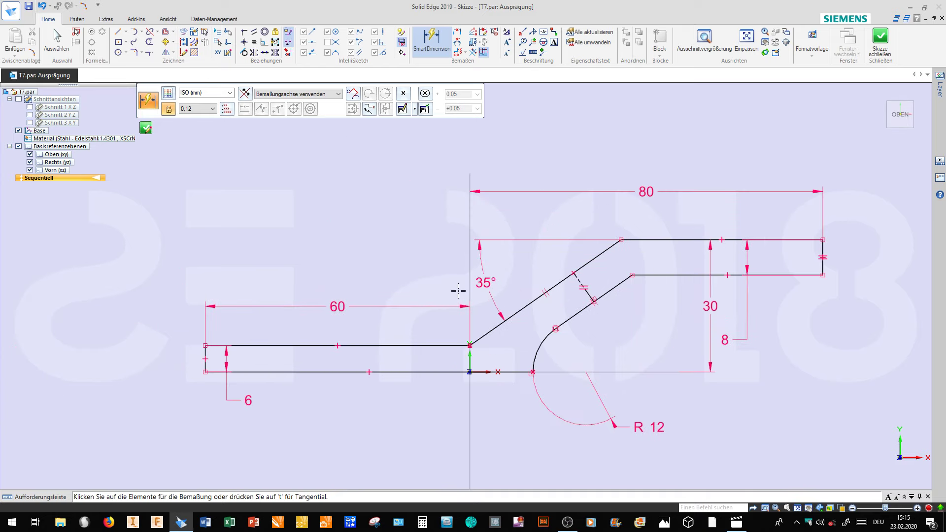
pyautogui.press('Escape')
pyautogui.click(880, 42)
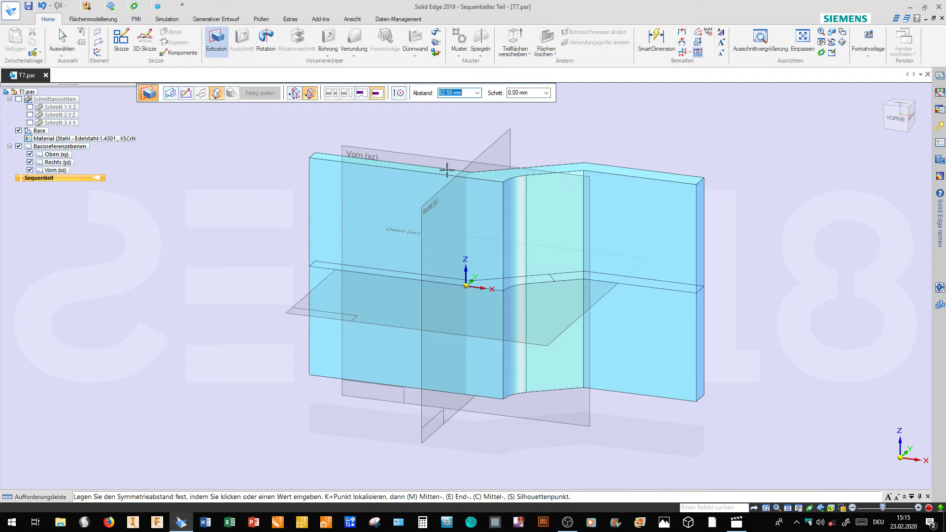
# Extrude the profile 50 mm and mirror the body about the Vorn plane.
pyautogui.write('50')
pyautogui.press('Return')
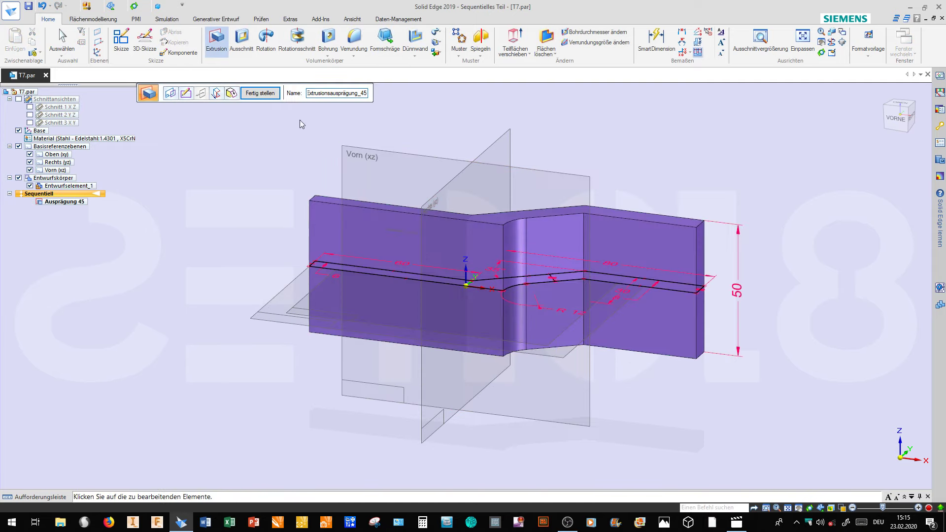
pyautogui.click(476, 51)
pyautogui.click(330, 208)
pyautogui.rightClick(330, 208)
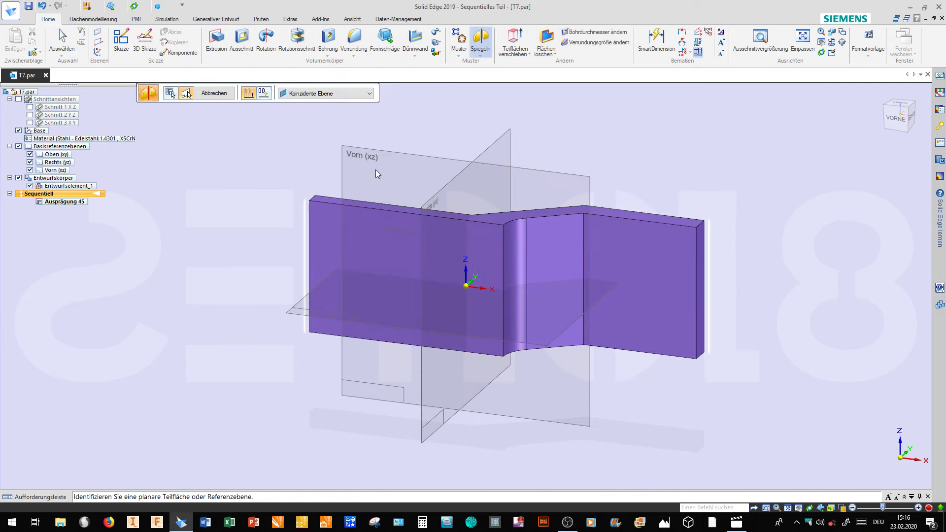
pyautogui.click(338, 140)
pyautogui.click(215, 93)
# Start a new sketch on the right plane.
pyautogui.scroll(-2, 220, 207)
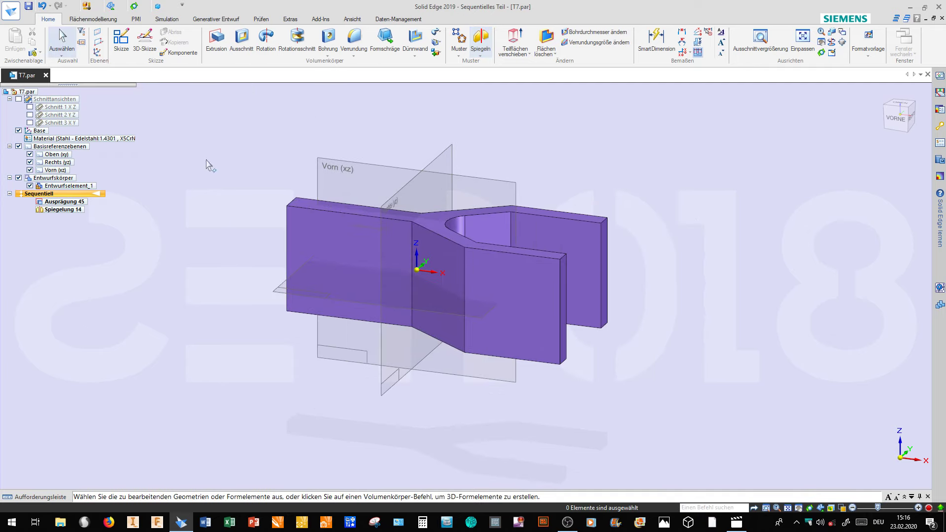
pyautogui.click(121, 42)
pyautogui.click(389, 197)
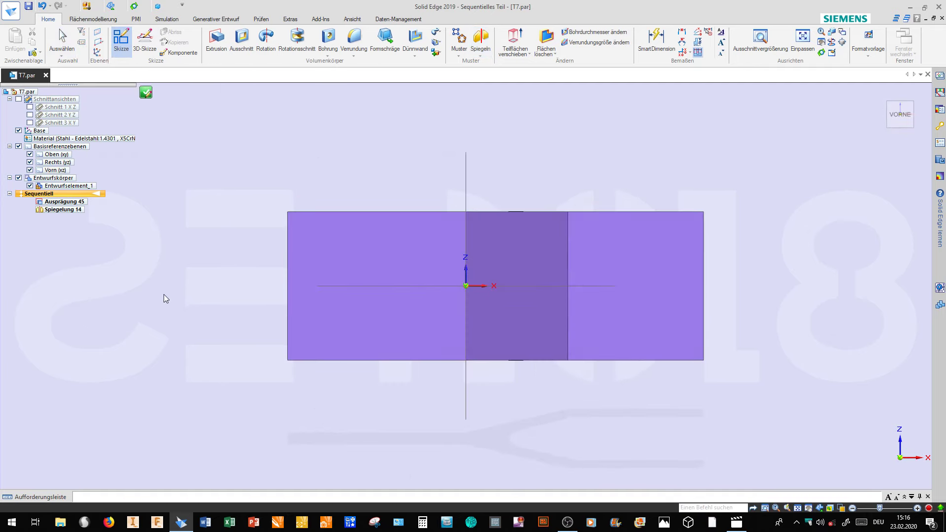
# Draw a large left arc, a sloping line and a tangent right arc ending on the centreline.
pyautogui.scroll(4, 284, 285)
pyautogui.click(297, 297)
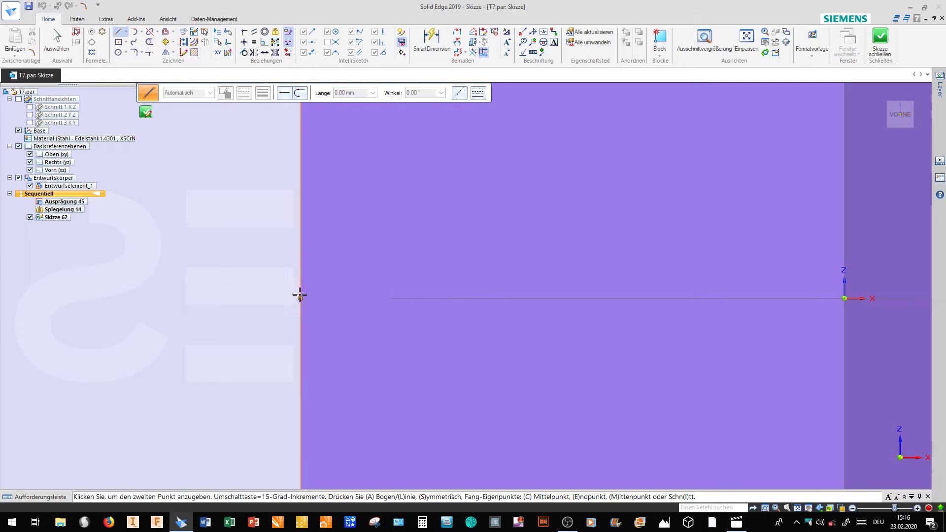
pyautogui.press('a')
pyautogui.scroll(-3, 360, 241)
pyautogui.scroll(2, 419, 158)
pyautogui.scroll(1, 427, 151)
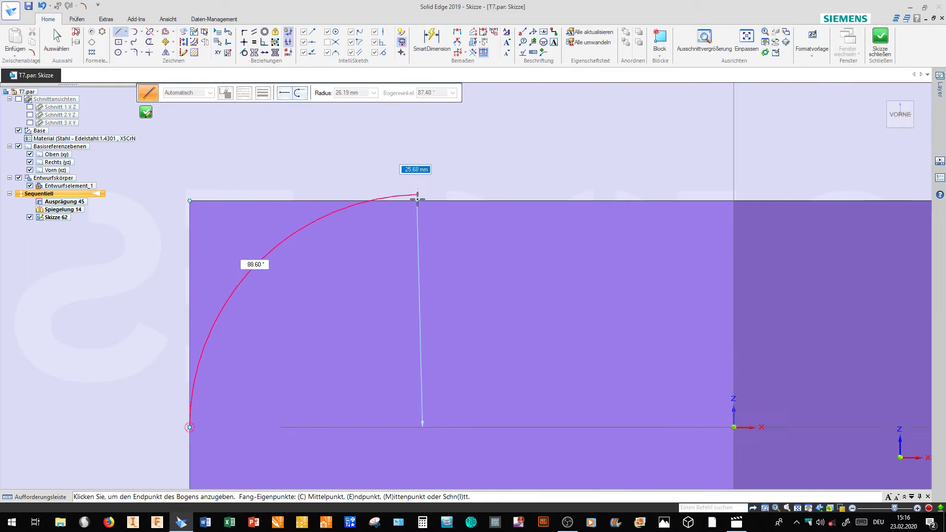
pyautogui.click(449, 202)
pyautogui.scroll(-1, 340, 214)
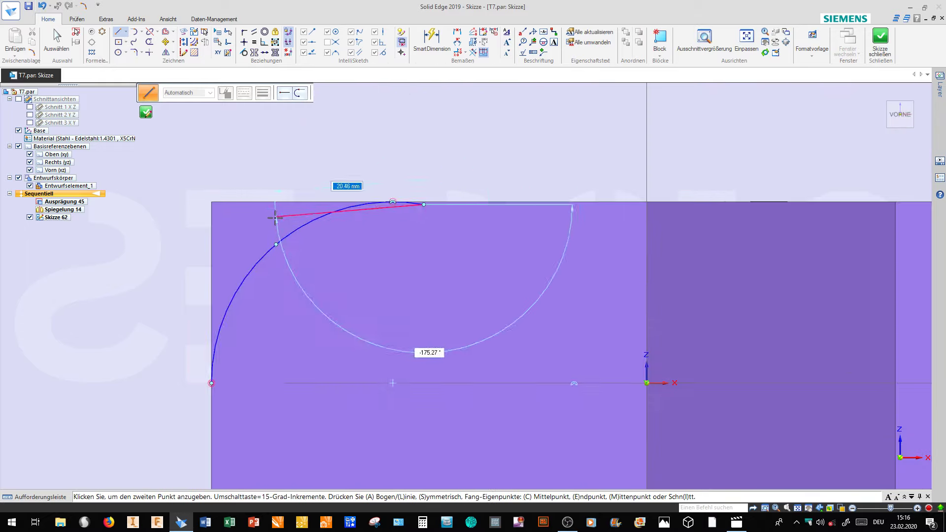
pyautogui.scroll(-4, 276, 222)
pyautogui.click(632, 263)
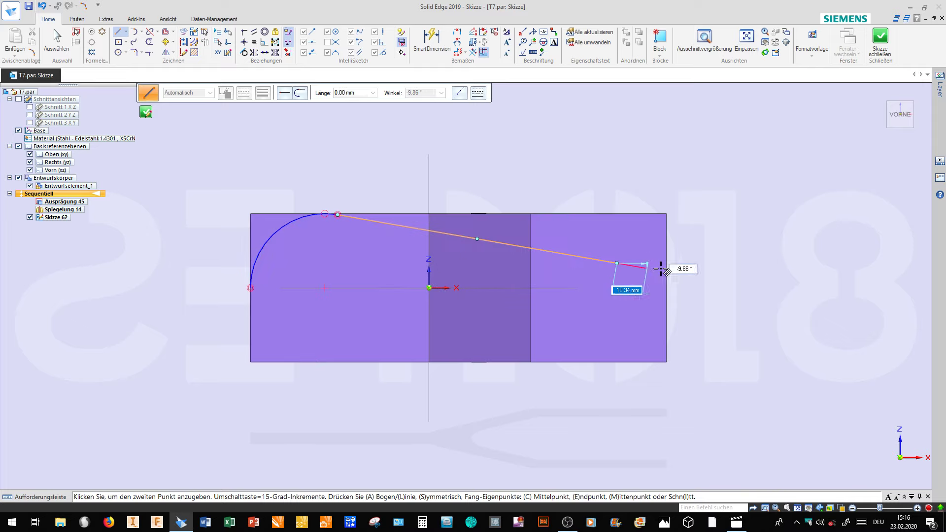
pyautogui.scroll(3, 668, 269)
pyautogui.click(665, 343)
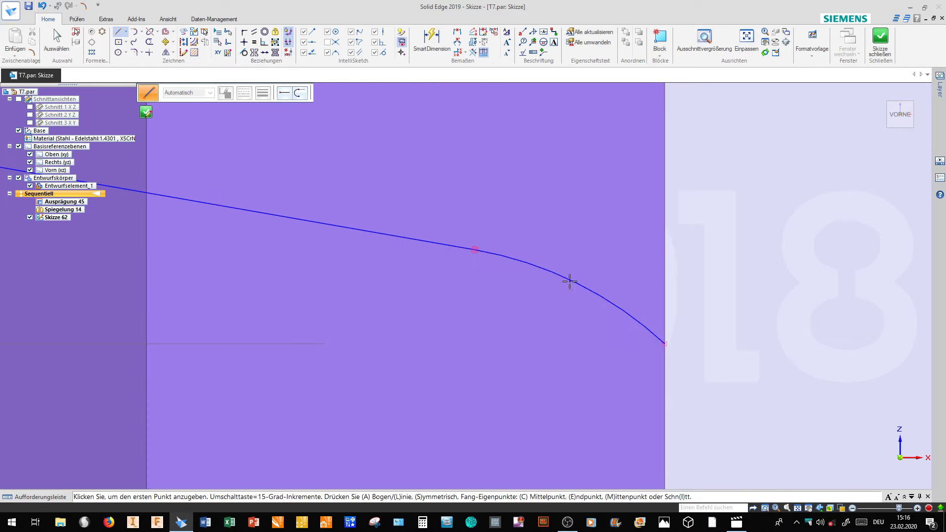
pyautogui.press('Escape')
# Make the right arc tangent to the vertical edge and dimension it to R 12.
pyautogui.click(245, 52)
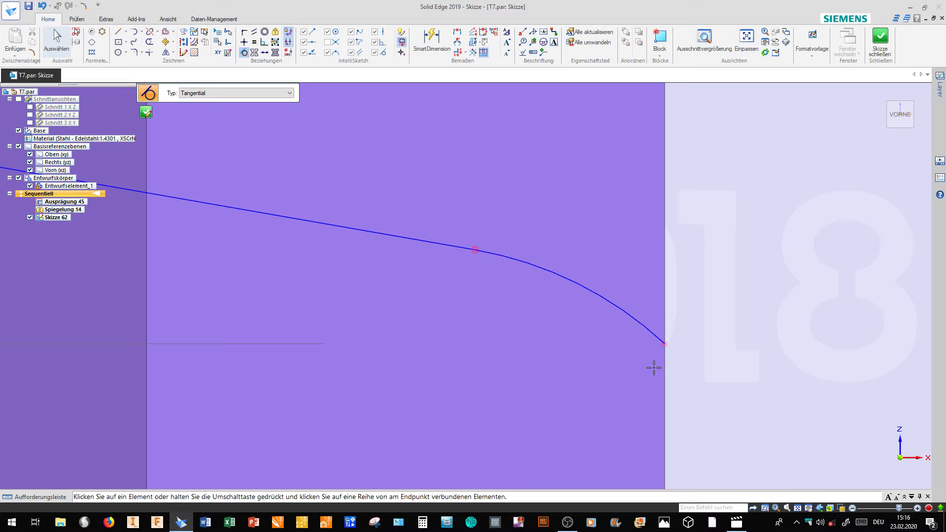
pyautogui.click(654, 340)
pyautogui.click(665, 365)
pyautogui.click(442, 47)
pyautogui.click(591, 173)
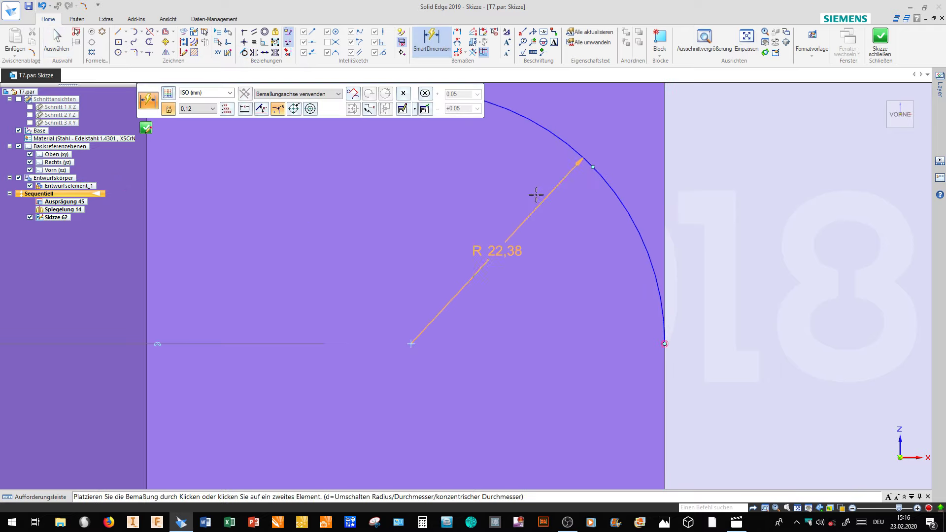
pyautogui.click(478, 264)
pyautogui.press('Return')
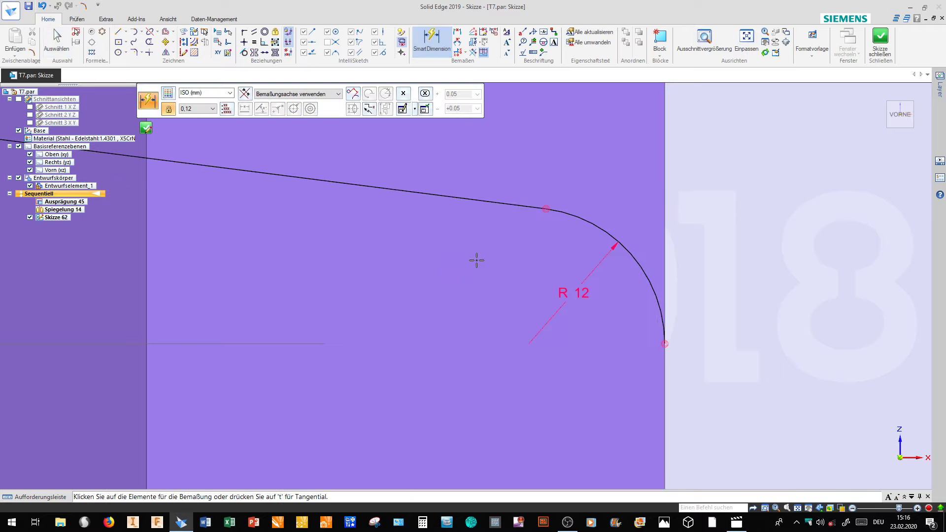
pyautogui.scroll(-2, 725, 365)
pyautogui.scroll(-1, 696, 361)
pyautogui.press('Escape')
# Mirror the upper outline across the horizontal centreline into a closed lever shape.
pyautogui.moveTo(703, 358); pyautogui.dragTo(13, 220)
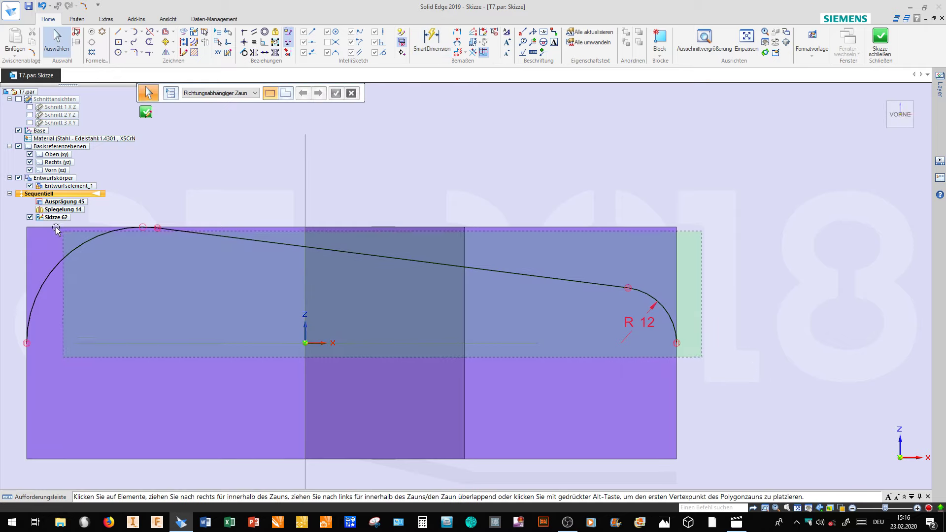
pyautogui.click(164, 58)
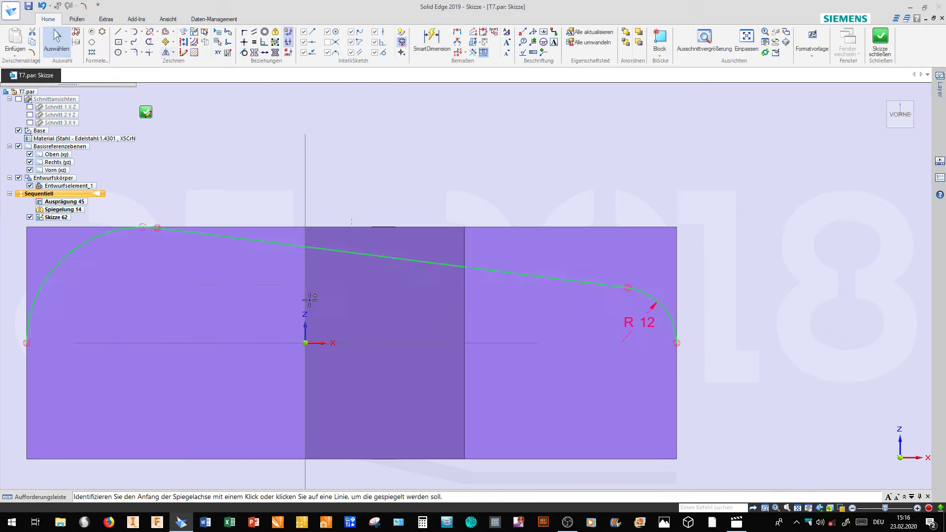
pyautogui.scroll(-2, 503, 355)
pyautogui.scroll(2, 427, 394)
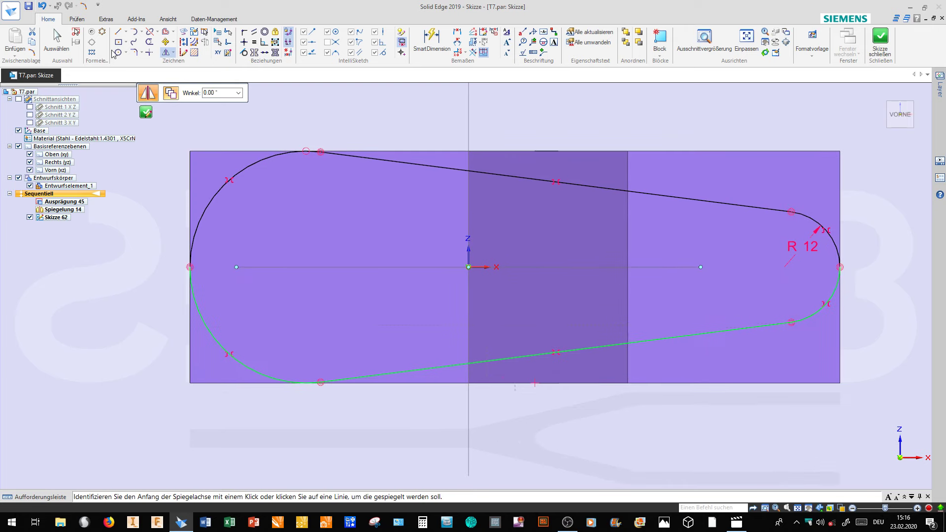
pyautogui.click(389, 266)
# Draw a large circle in the left rounded end and a small circle in the right.
pyautogui.click(118, 52)
pyautogui.scroll(1, 165, 242)
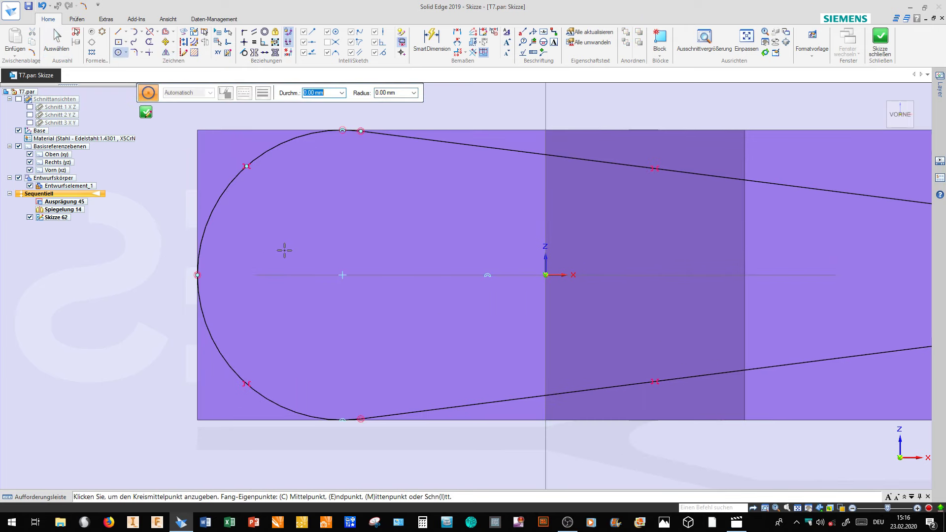
pyautogui.click(345, 275)
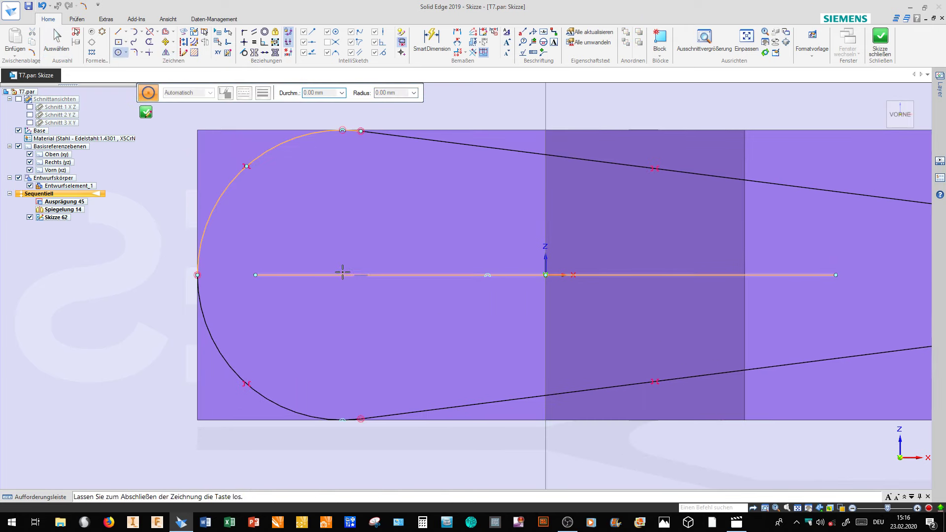
pyautogui.click(294, 193)
pyautogui.scroll(-3, 270, 308)
pyautogui.scroll(2, 596, 233)
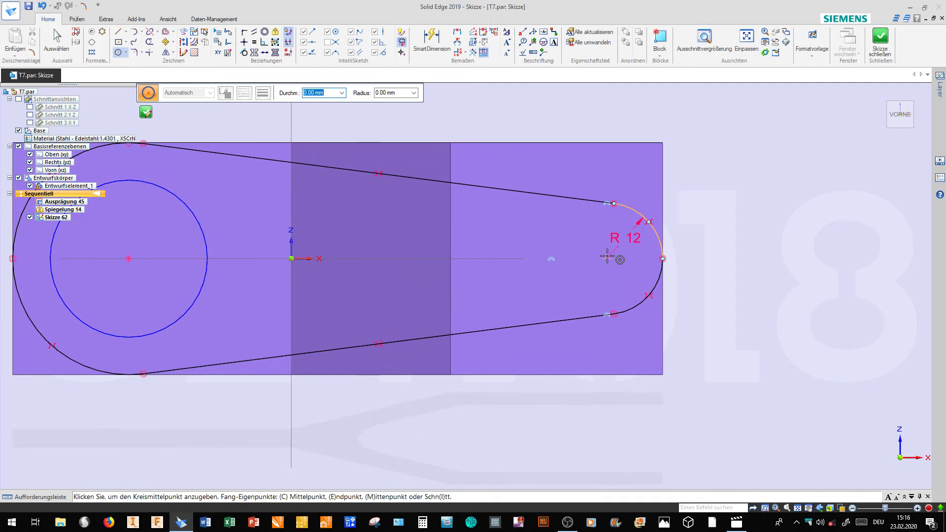
pyautogui.moveTo(607, 258); pyautogui.dragTo(583, 234)
pyautogui.click(432, 40)
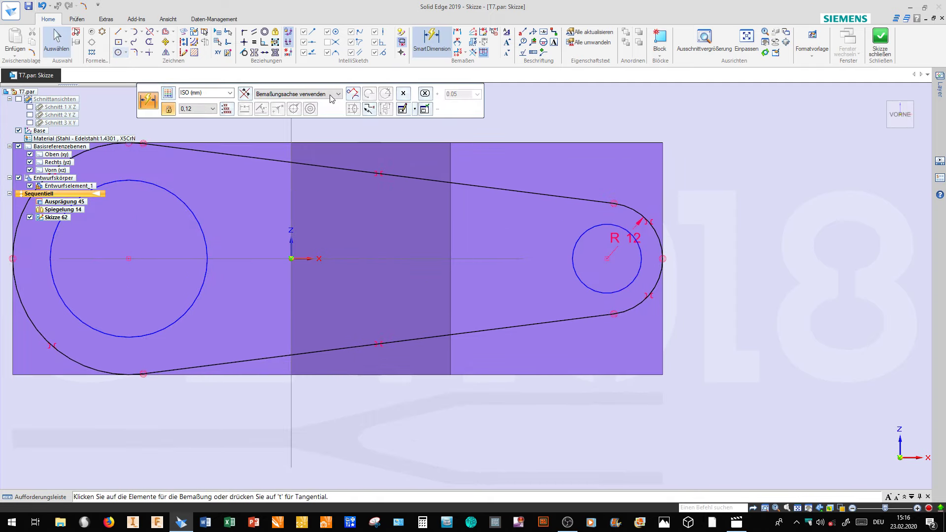
# Dimension the walls above the small circle and below the left circle to 7 mm.
pyautogui.click(612, 224)
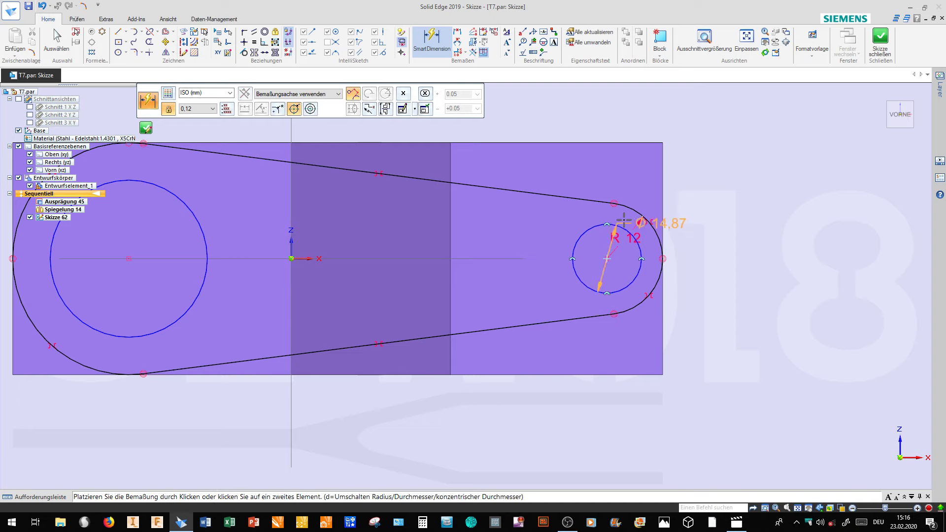
pyautogui.click(716, 154)
pyautogui.write('7')
pyautogui.press('Return')
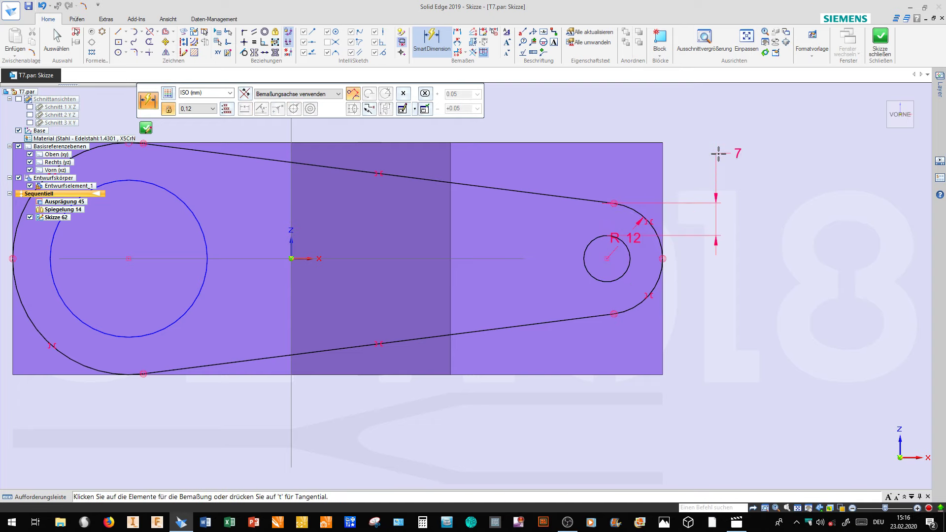
pyautogui.scroll(-2, 710, 216)
pyautogui.scroll(2, 316, 261)
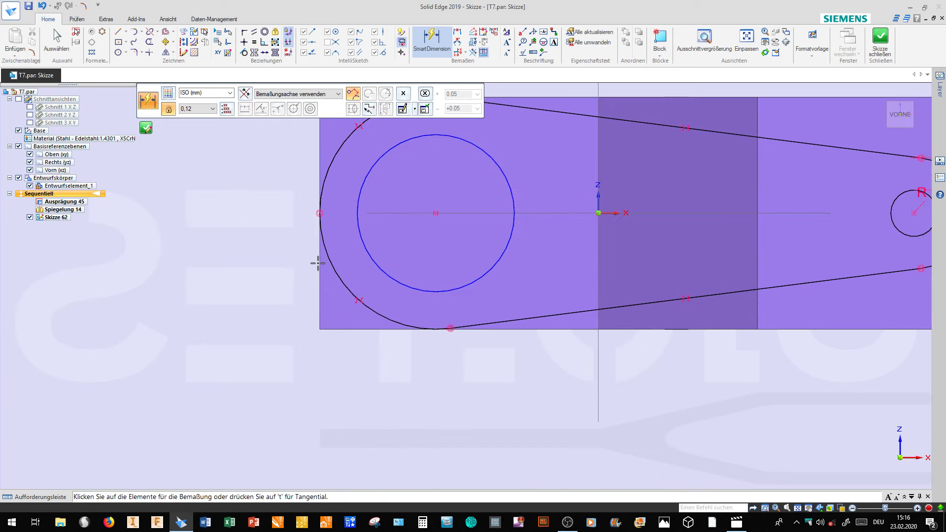
pyautogui.click(370, 249)
pyautogui.click(341, 277)
pyautogui.click(275, 375)
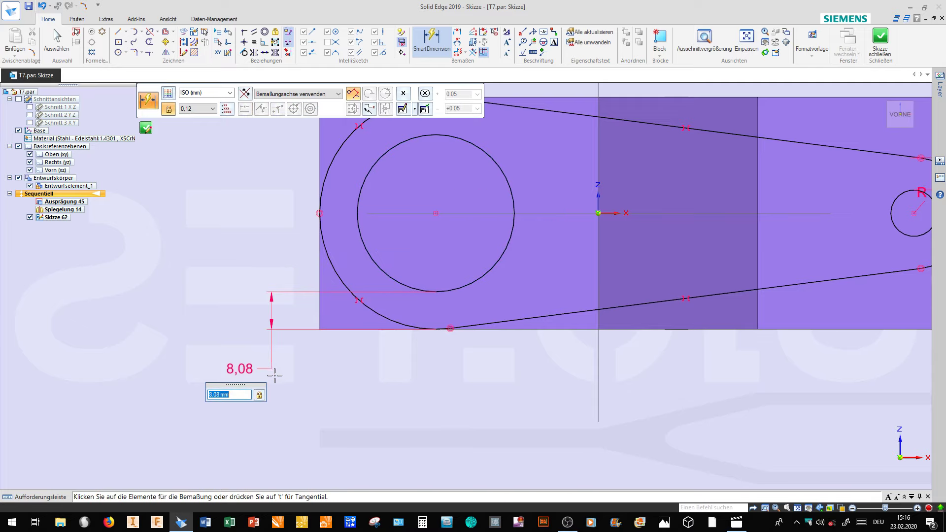
pyautogui.write('7')
pyautogui.press('Return')
pyautogui.scroll(-2, 325, 352)
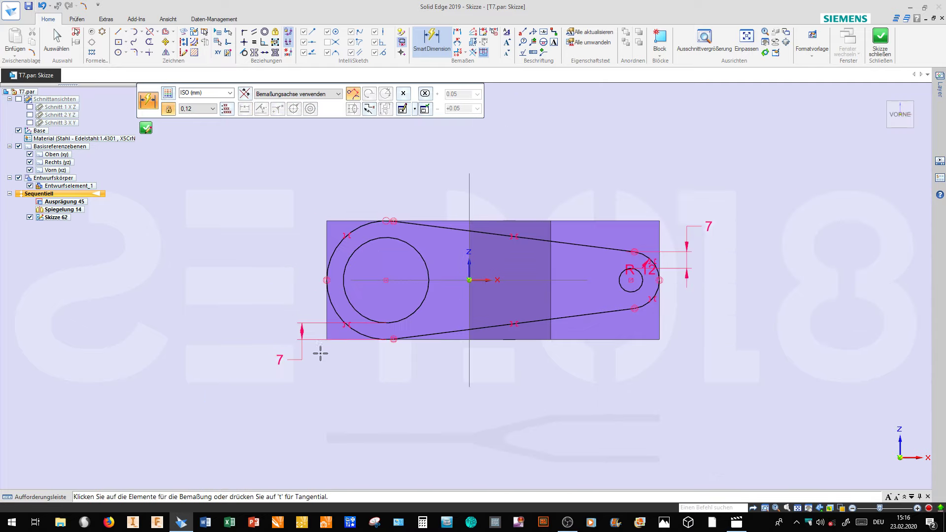
pyautogui.press('Escape')
# Offset the top and bottom edge lines 7 mm inward.
pyautogui.click(168, 37)
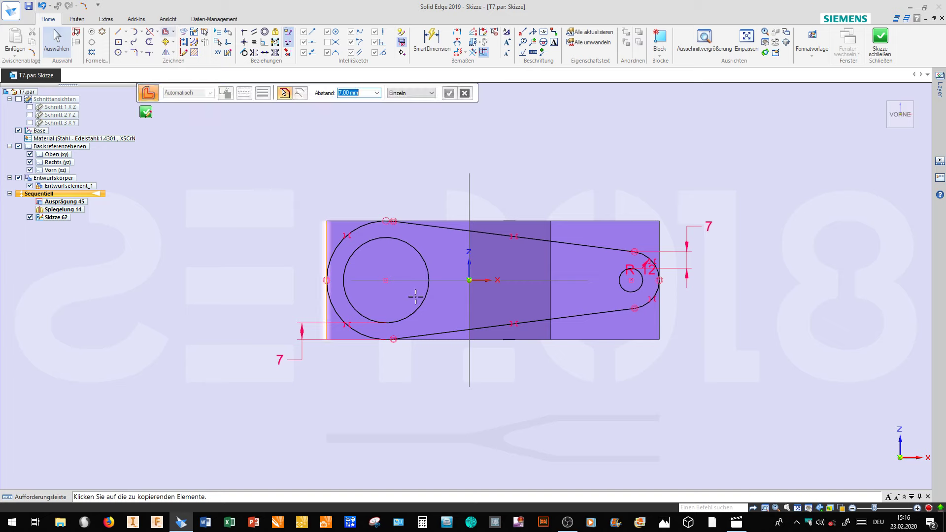
pyautogui.scroll(1, 450, 319)
pyautogui.click(462, 212)
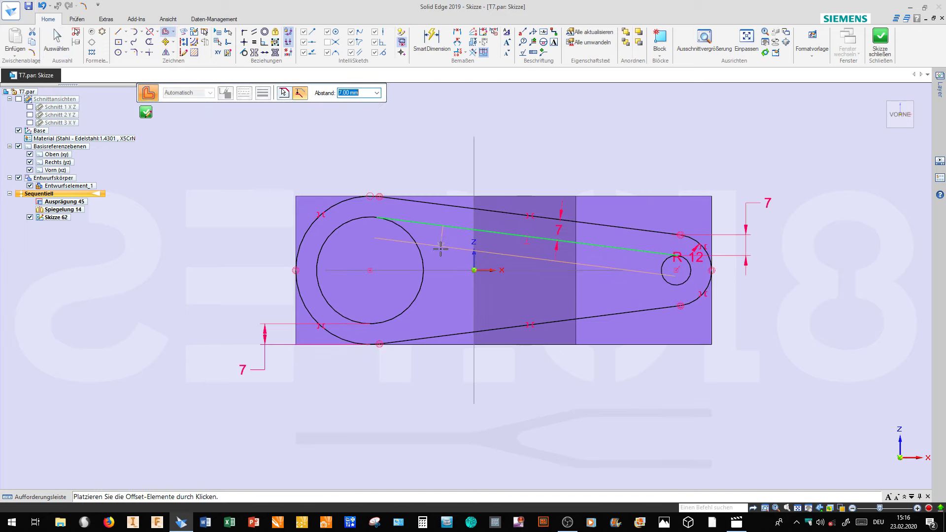
pyautogui.scroll(1, 440, 249)
pyautogui.click(453, 309)
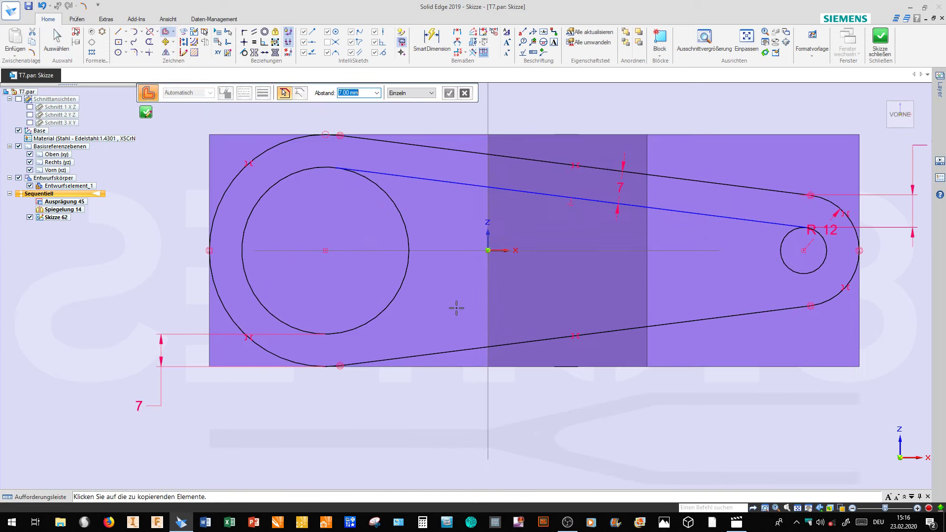
pyautogui.click(552, 318)
pyautogui.click(537, 296)
pyautogui.scroll(-2, 528, 279)
pyautogui.press('Escape')
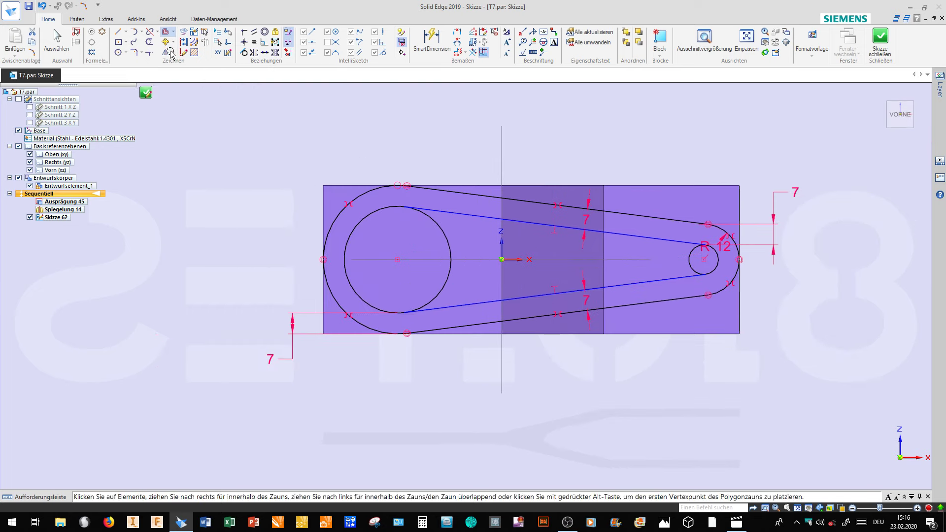
# Draw a centre-point arc concentric with the left eye, spanning both inner lines.
pyautogui.click(142, 31)
pyautogui.click(152, 55)
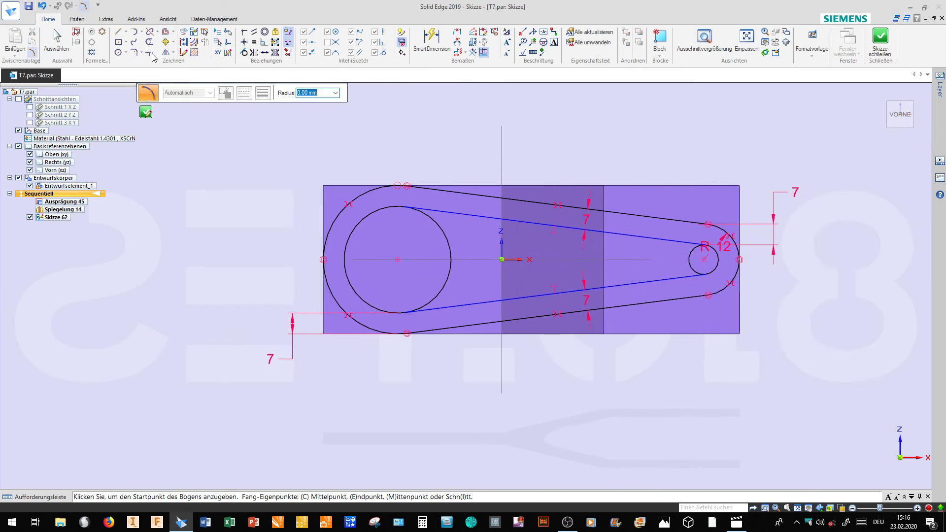
pyautogui.click(142, 31)
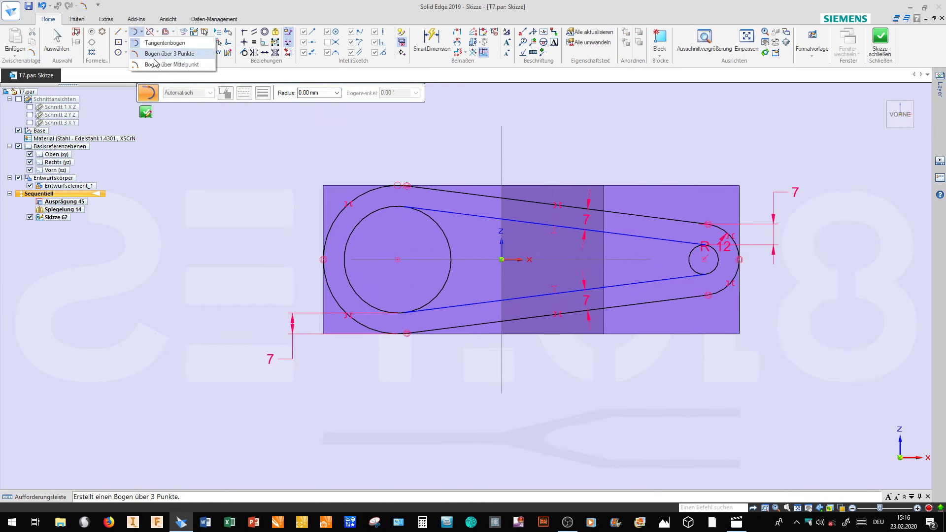
pyautogui.click(155, 63)
pyautogui.scroll(3, 376, 278)
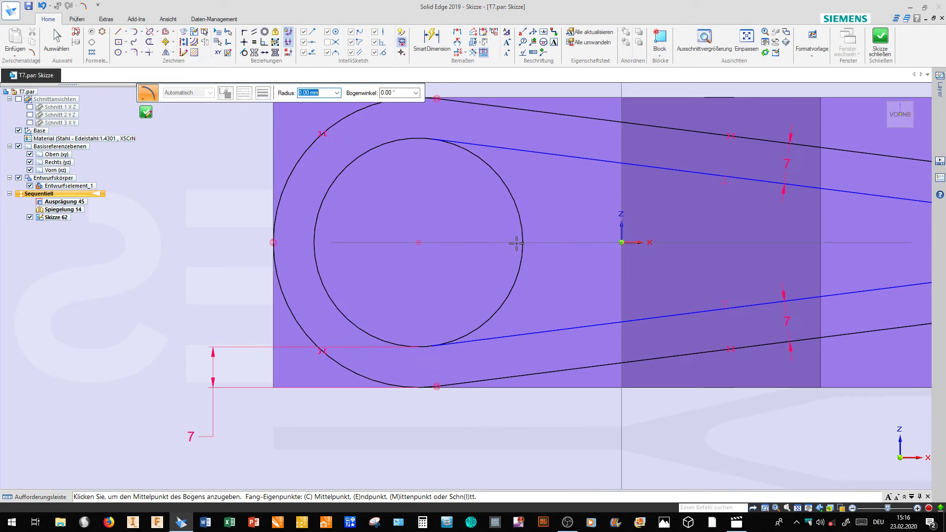
pyautogui.click(418, 242)
pyautogui.click(490, 363)
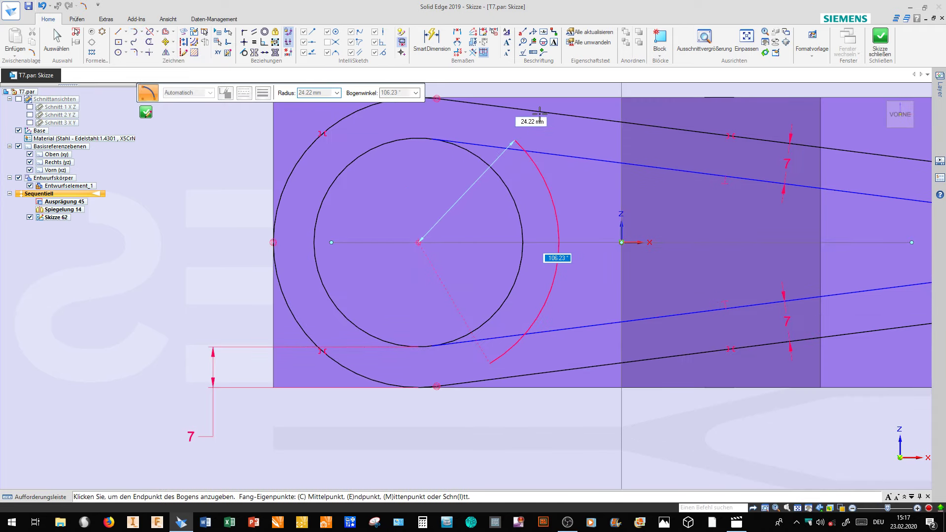
pyautogui.click(540, 113)
# Draw a centre-point arc concentric with the right eye circle.
pyautogui.scroll(-3, 540, 113)
pyautogui.scroll(2, 749, 211)
pyautogui.scroll(2, 638, 299)
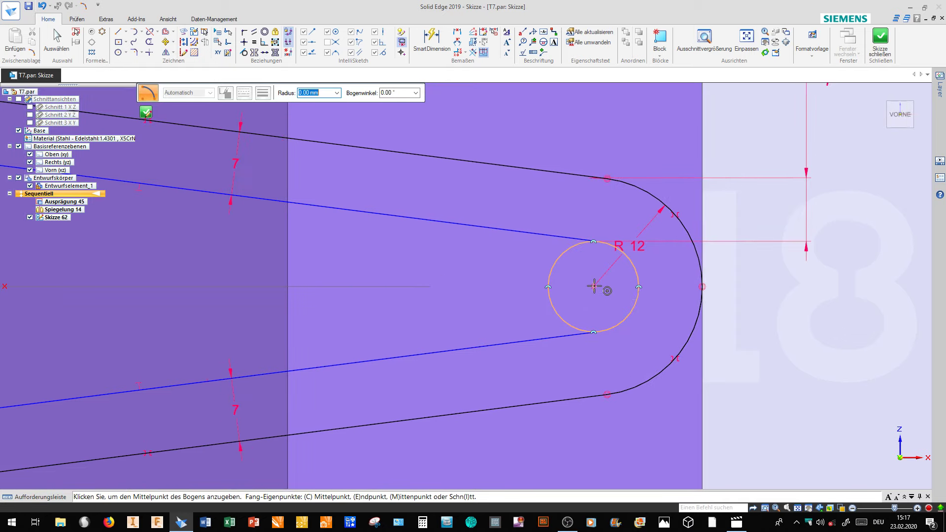
pyautogui.click(595, 286)
pyautogui.click(559, 359)
pyautogui.click(546, 221)
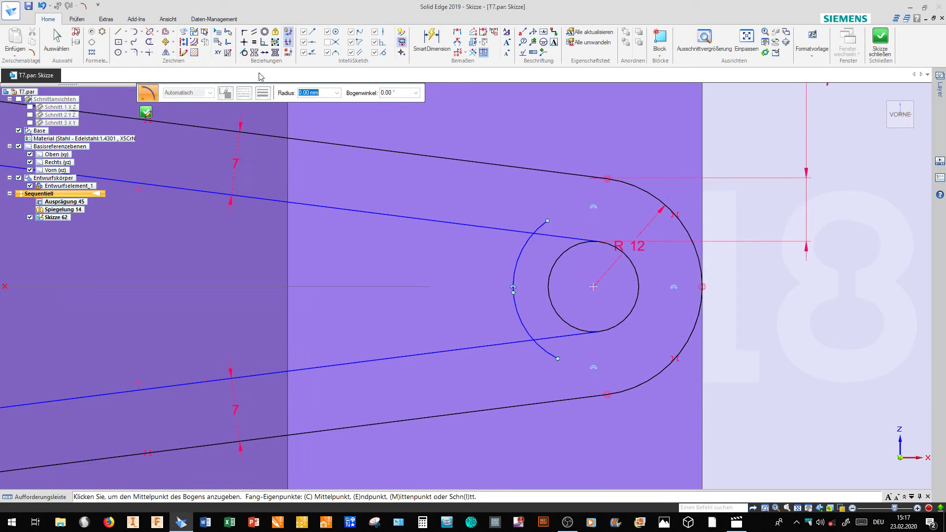
# Trim the overhanging inner lines and arc tails to close the inner window.
pyautogui.click(149, 52)
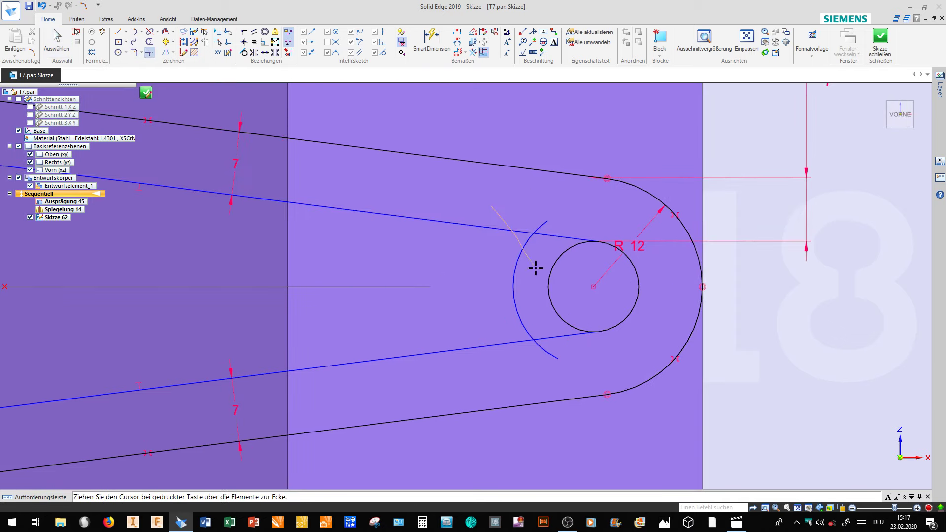
pyautogui.moveTo(524, 340); pyautogui.dragTo(530, 330)
pyautogui.scroll(-4, 524, 340)
pyautogui.scroll(2, 231, 247)
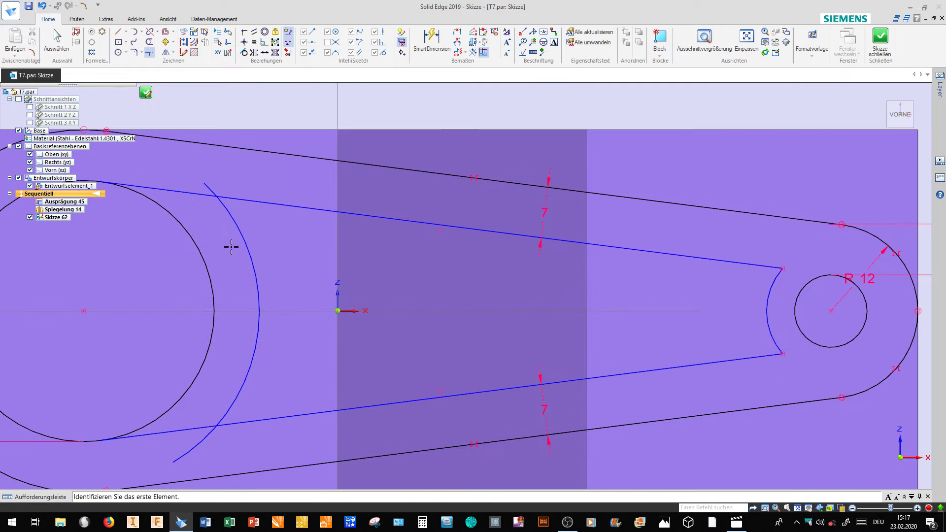
pyautogui.moveTo(310, 191); pyautogui.dragTo(298, 198)
pyautogui.scroll(-2, 298, 198)
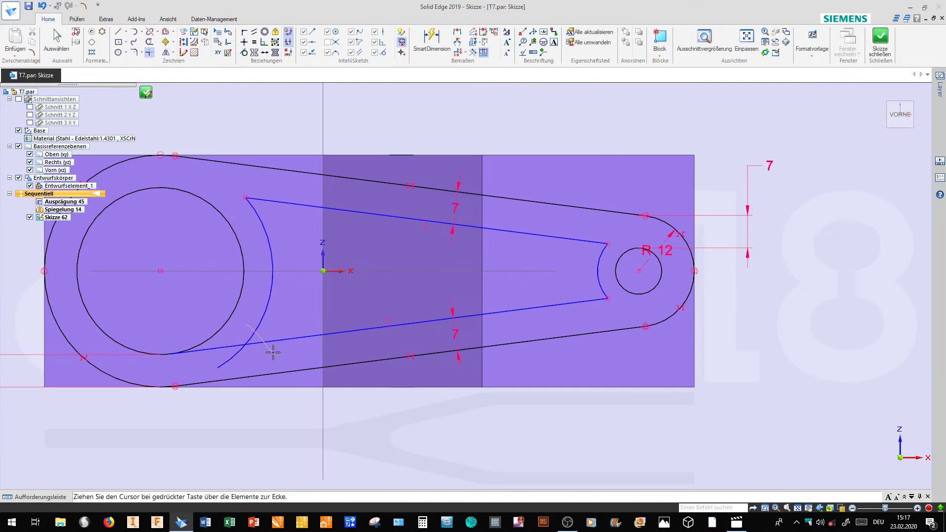
pyautogui.moveTo(273, 353); pyautogui.dragTo(268, 358)
pyautogui.scroll(-2, 269, 359)
pyautogui.scroll(1, 296, 221)
pyautogui.click(432, 40)
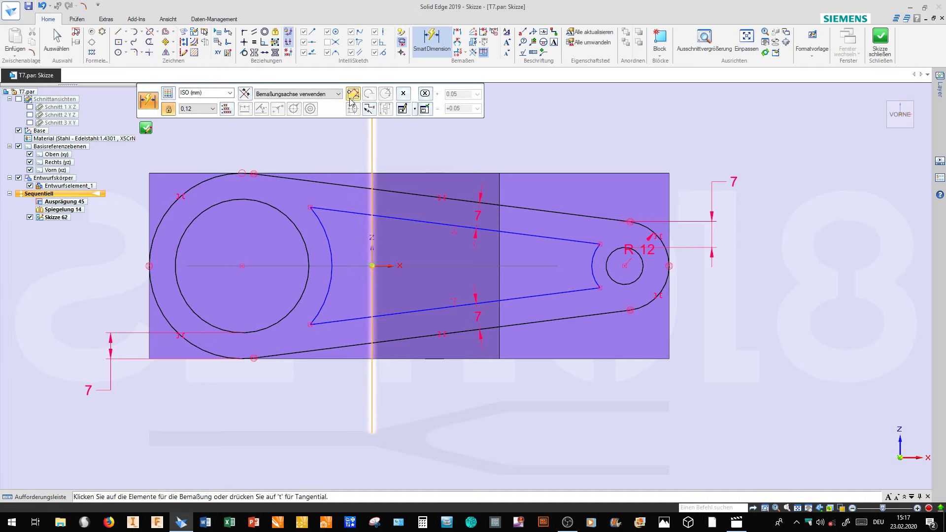
# Dimension both window arcs 7 mm from the large bore and the small circle.
pyautogui.click(318, 222)
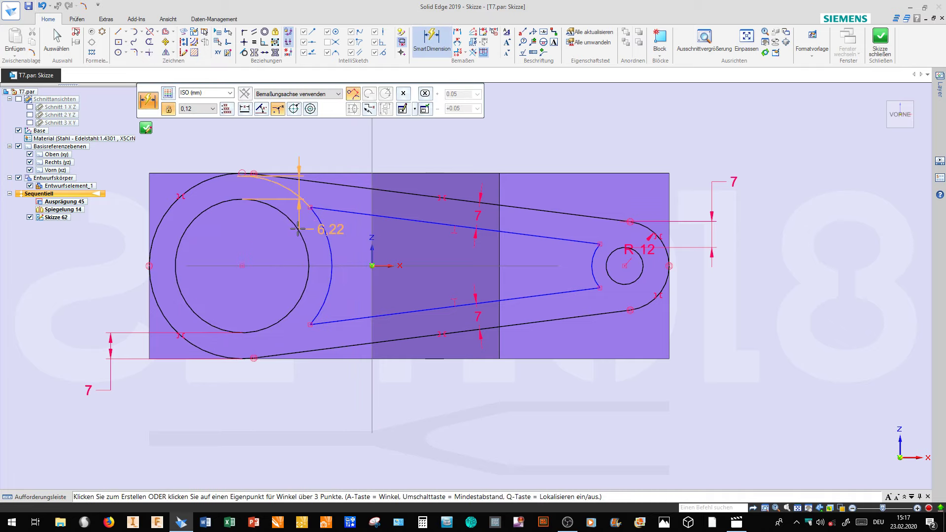
pyautogui.click(456, 158)
pyautogui.write('7')
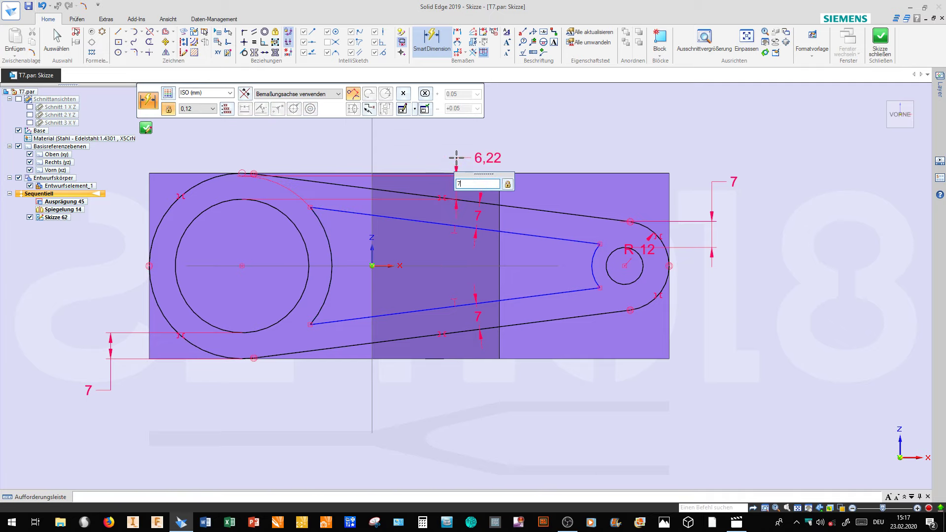
pyautogui.press('Return')
pyautogui.scroll(3, 606, 284)
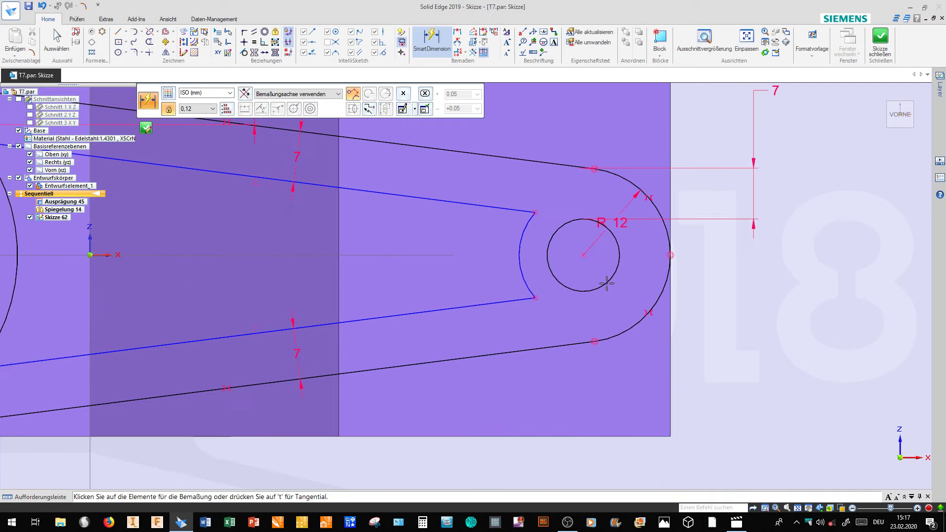
pyautogui.click(556, 269)
pyautogui.click(522, 281)
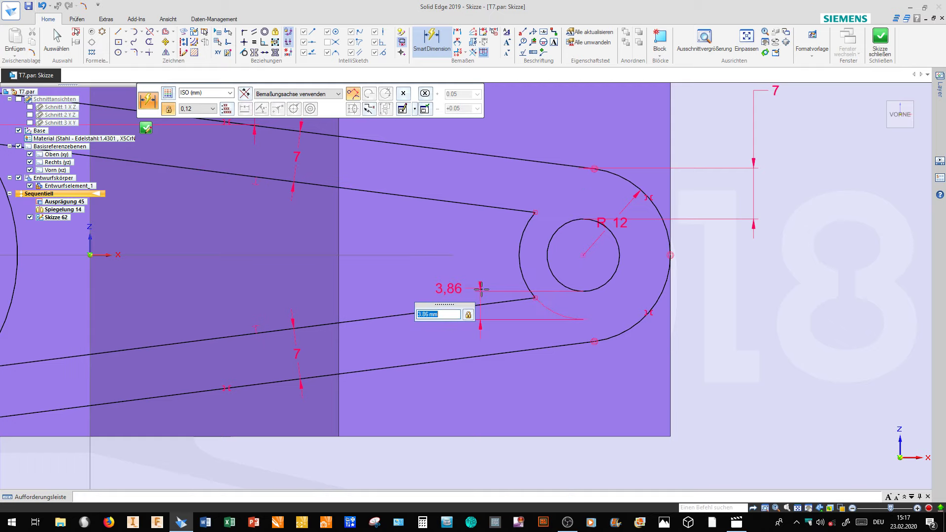
pyautogui.write('7')
pyautogui.press('Return')
pyautogui.hotkey('ctrl', 'shift', 'a')
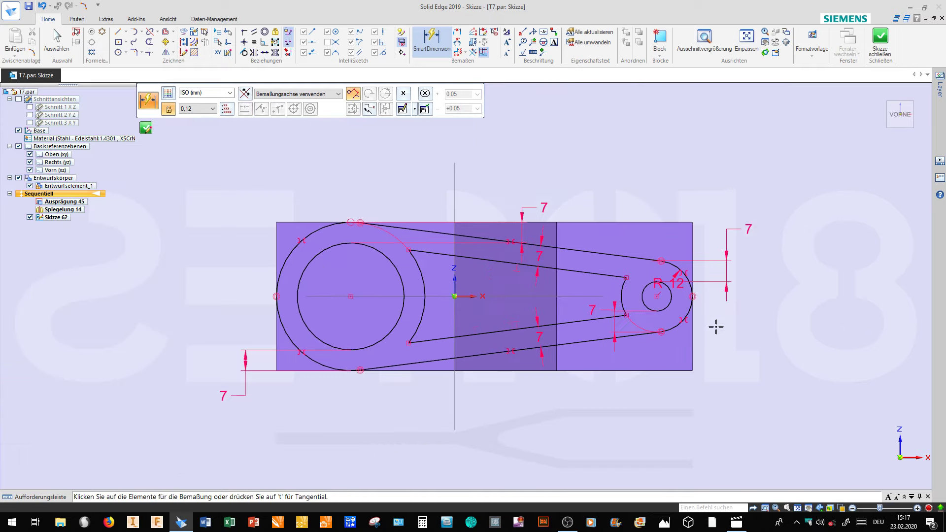
# Close the sketch and cut away material outside the outer lever outline.
pyautogui.click(874, 43)
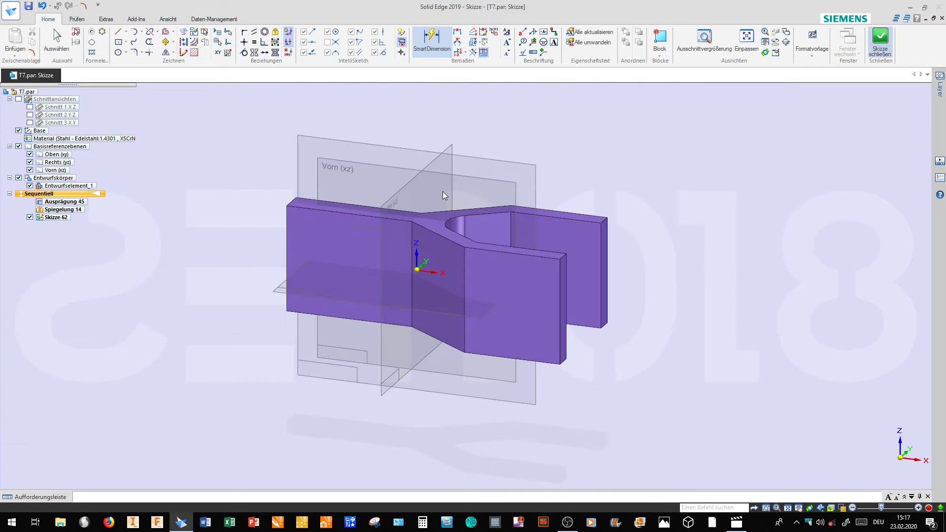
pyautogui.click(215, 92)
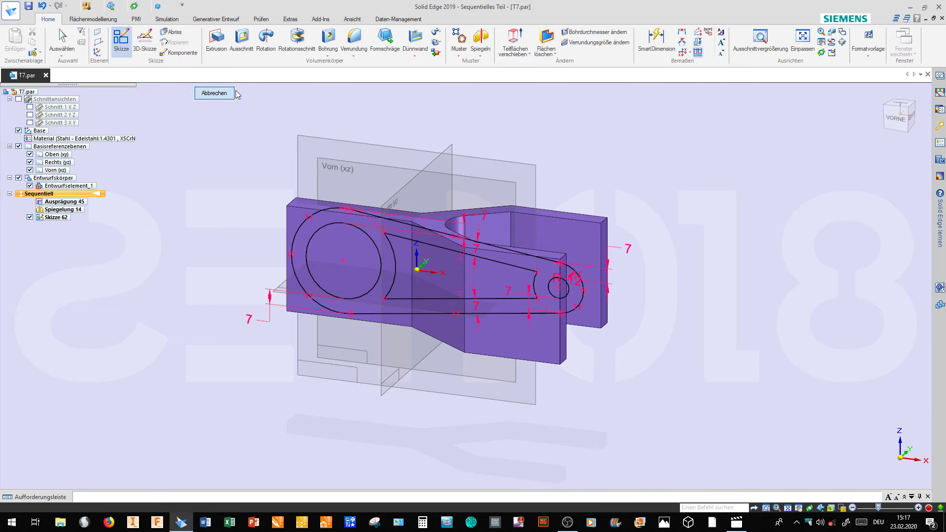
pyautogui.click(241, 39)
pyautogui.scroll(2, 300, 257)
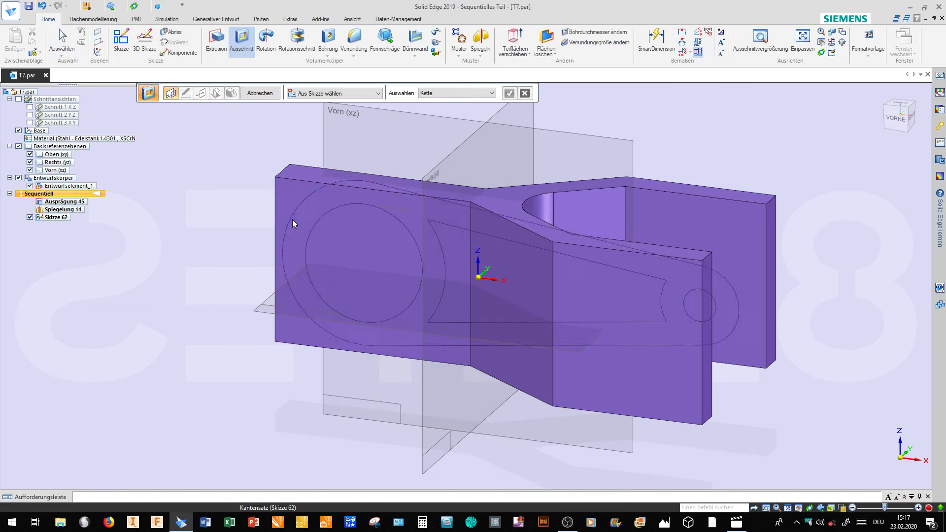
pyautogui.click(302, 212)
pyautogui.click(312, 200)
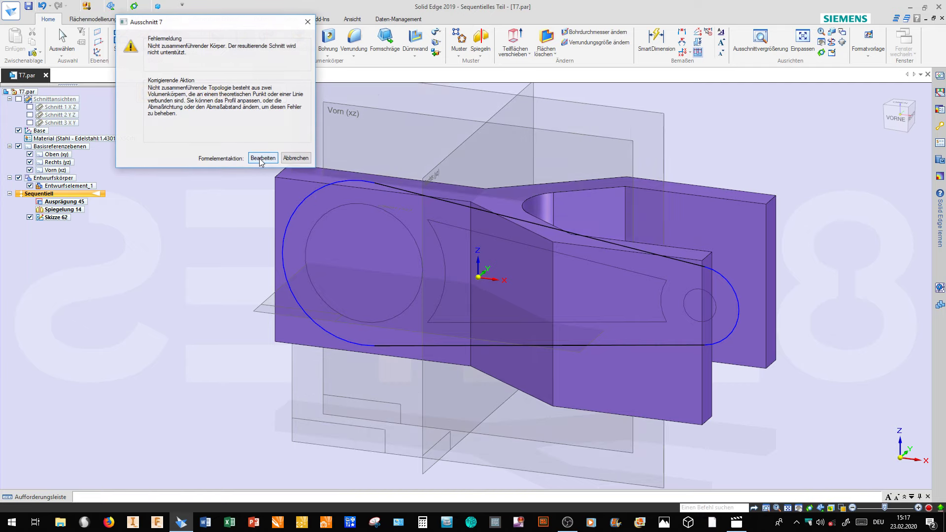
pyautogui.click(260, 161)
pyautogui.click(260, 93)
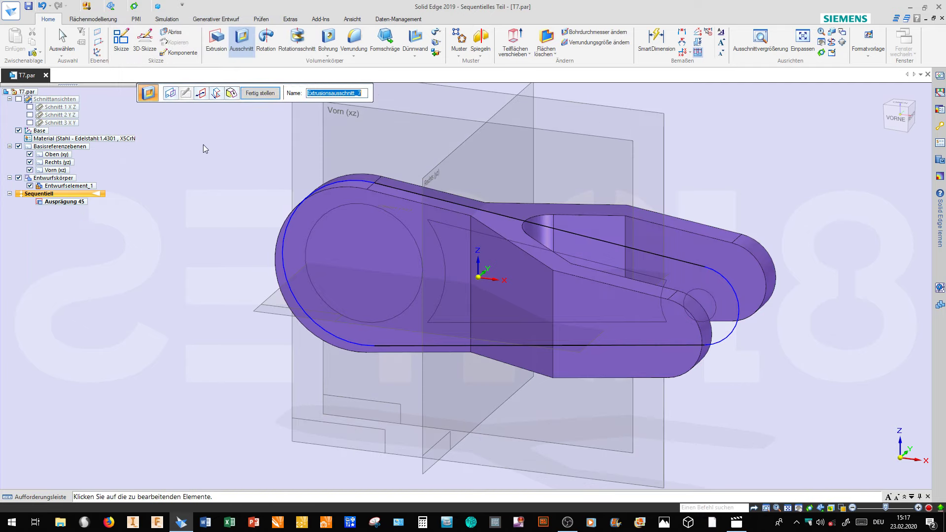
# Cut the large bore and inner window profiles through the whole part.
pyautogui.click(260, 93)
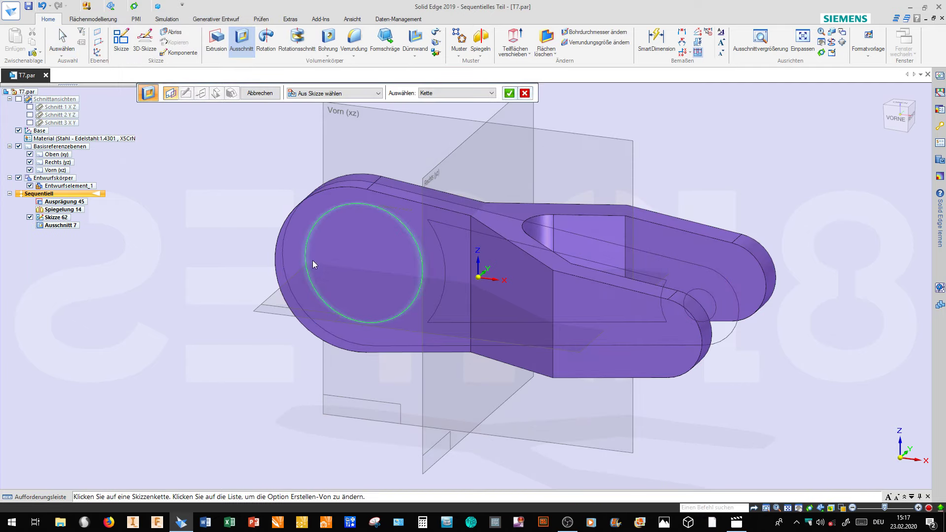
pyautogui.click(546, 244)
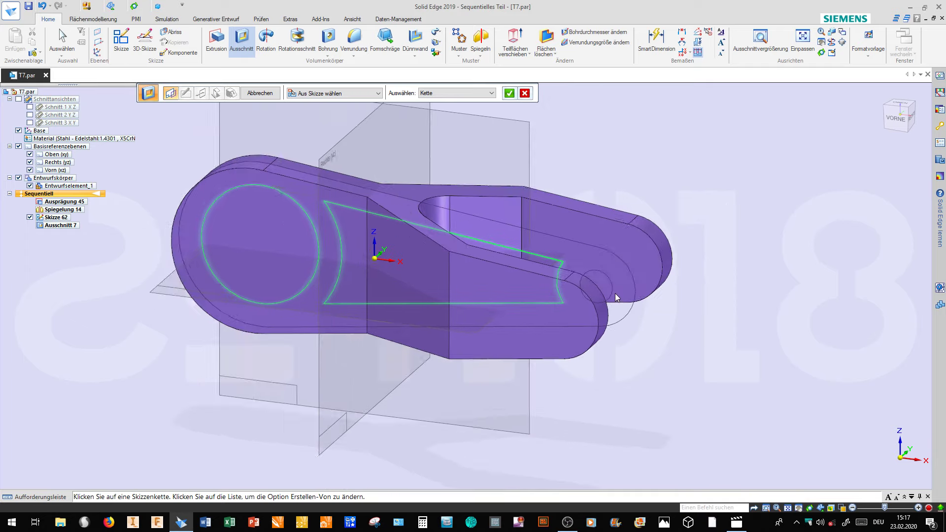
pyautogui.click(510, 92)
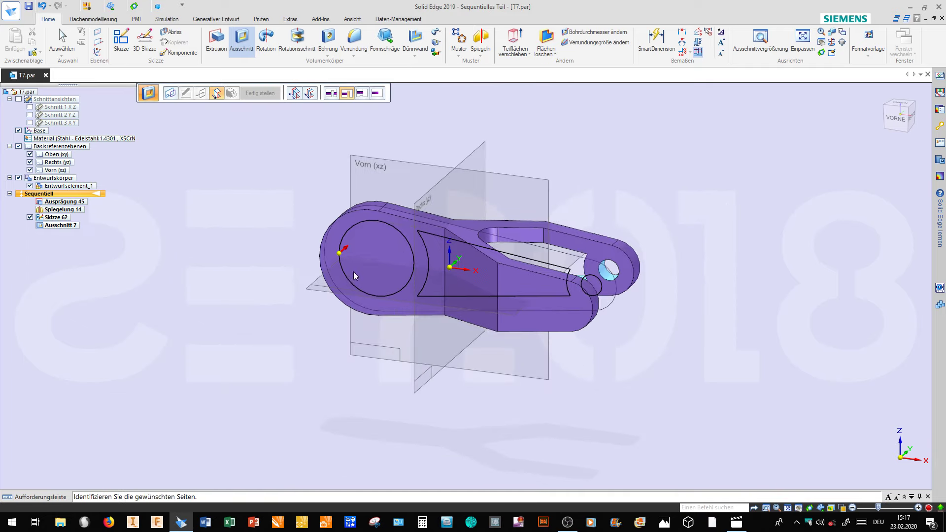
pyautogui.click(336, 267)
pyautogui.scroll(3, 336, 266)
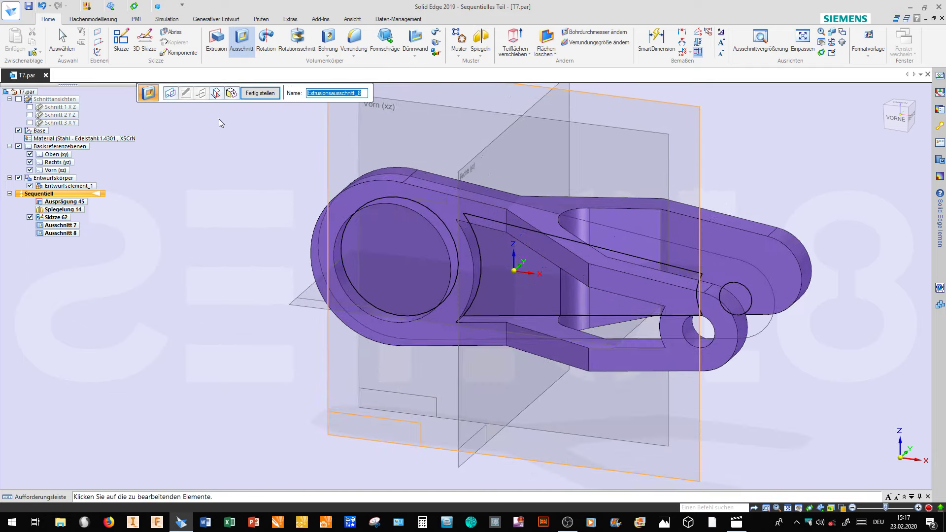
pyautogui.click(216, 93)
pyautogui.click(347, 248)
pyautogui.click(260, 93)
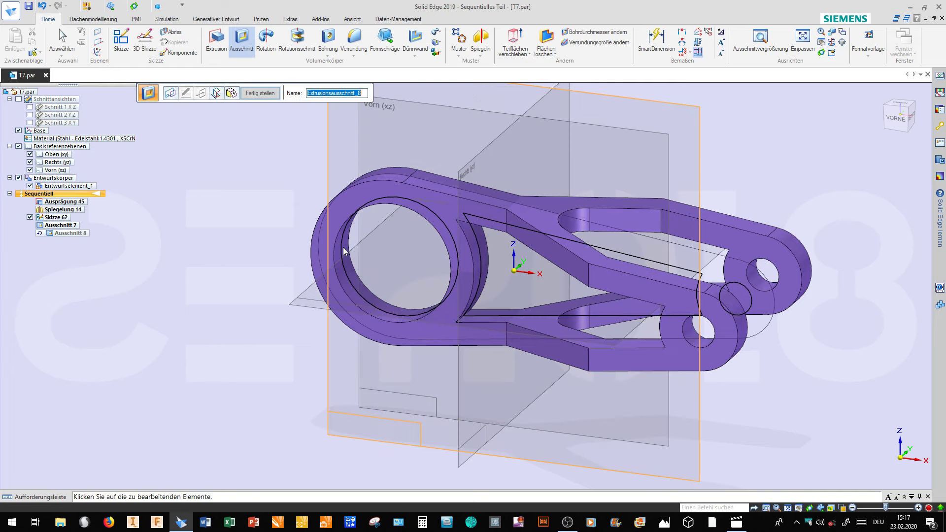
pyautogui.press('Escape')
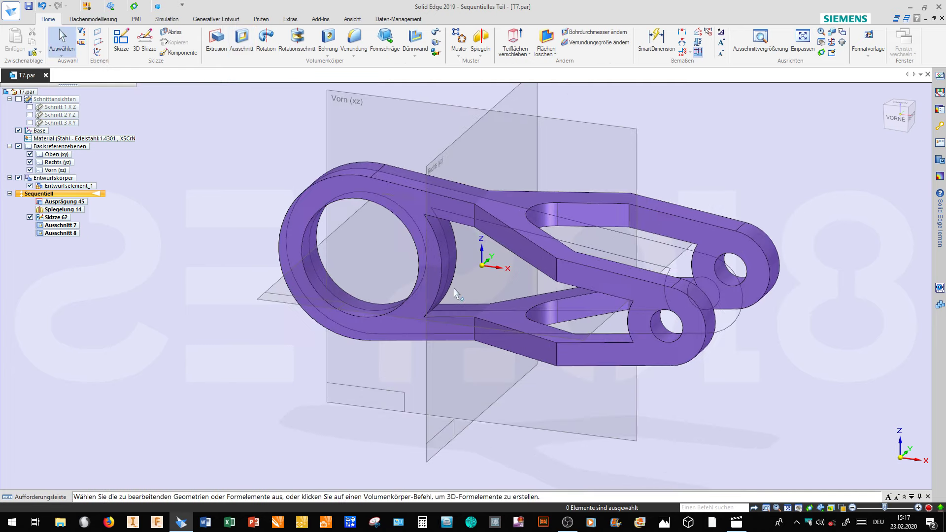
# Hide the base reference planes and the sketch, and return to isometric view.
pyautogui.click(19, 146)
pyautogui.click(30, 217)
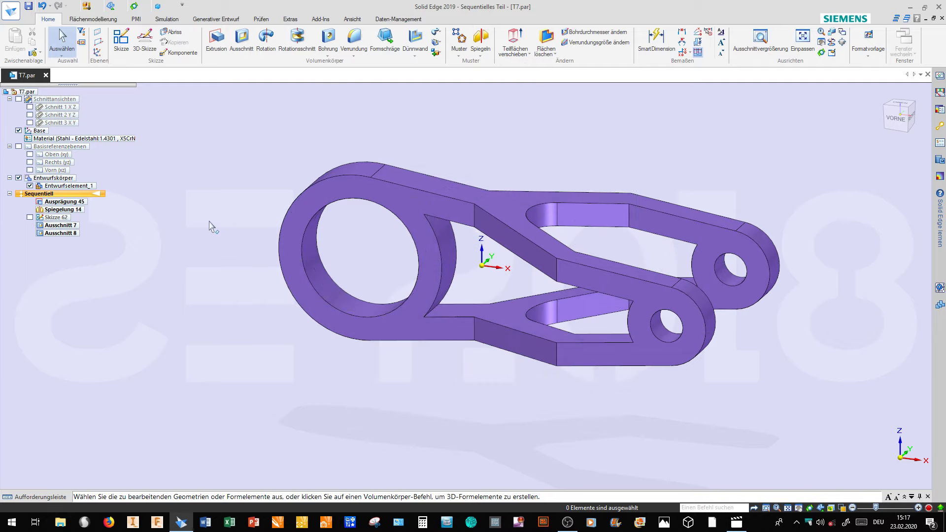
pyautogui.hotkey('ctrl', 'i')
# Round the middle web edges on front and back with an 18 mm radius.
pyautogui.click(354, 39)
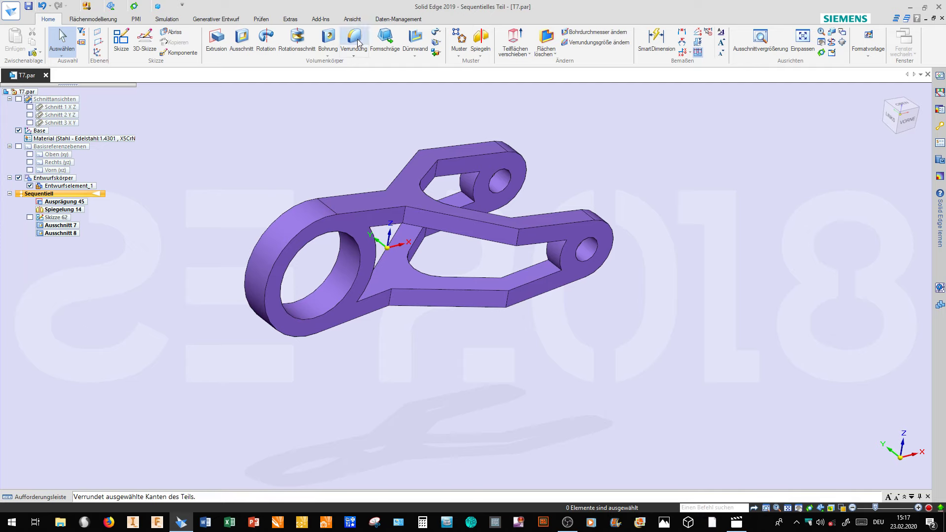
pyautogui.write('18')
pyautogui.press('Return')
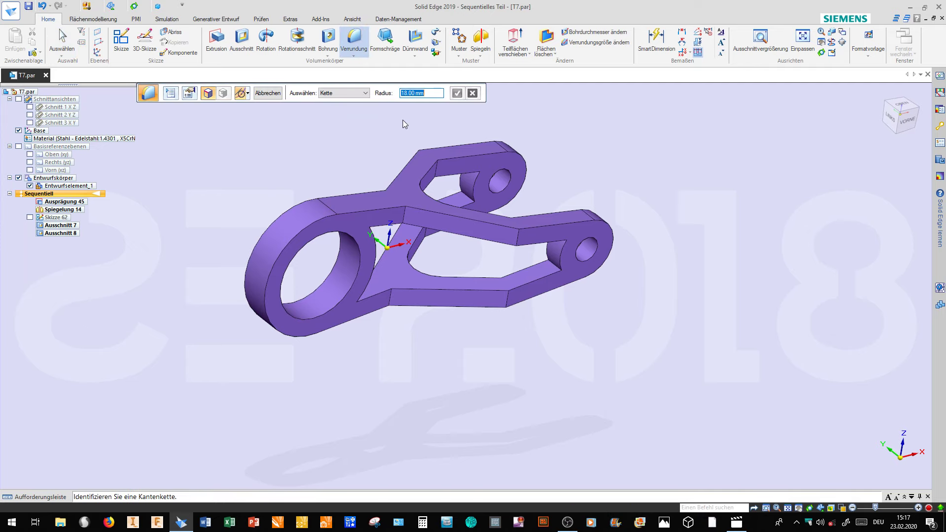
pyautogui.scroll(3, 386, 214)
pyautogui.click(399, 182)
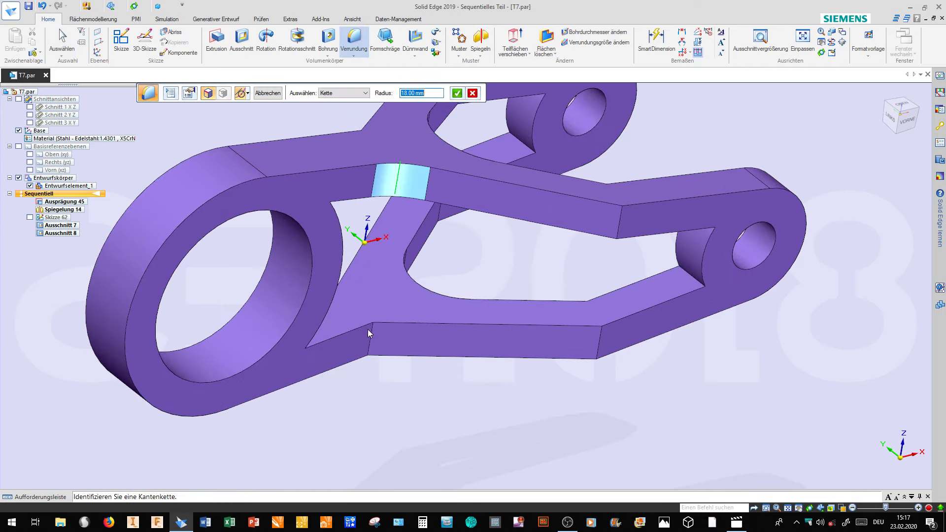
pyautogui.click(371, 338)
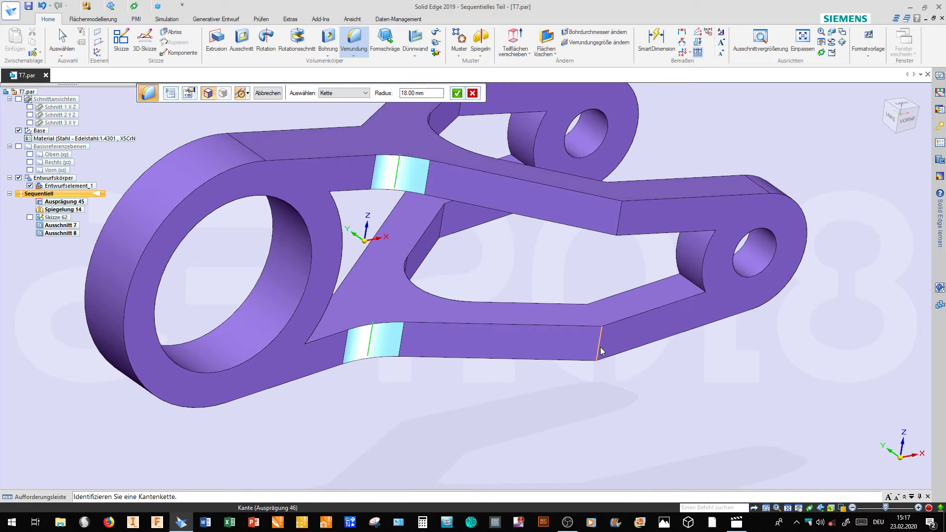
pyautogui.click(600, 345)
pyautogui.moveTo(618, 231); pyautogui.dragTo(540, 144, button='middle')
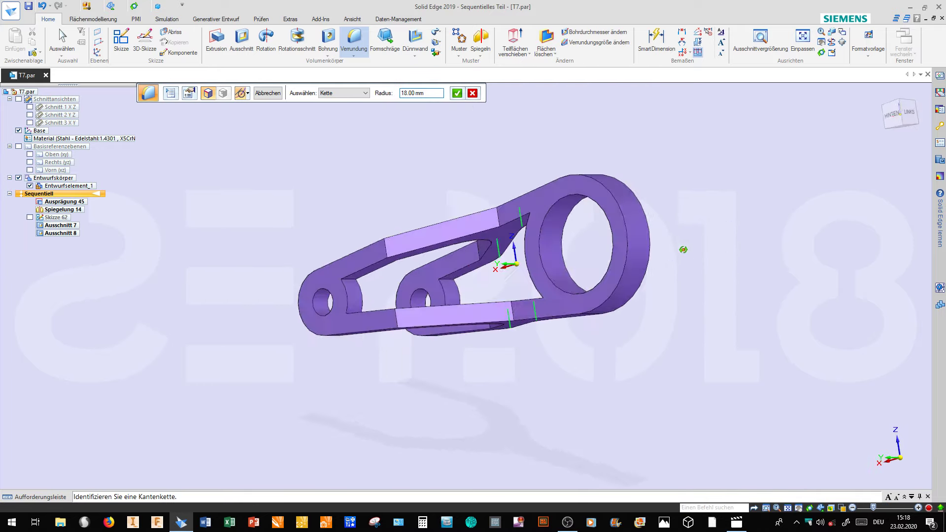
pyautogui.click(522, 153)
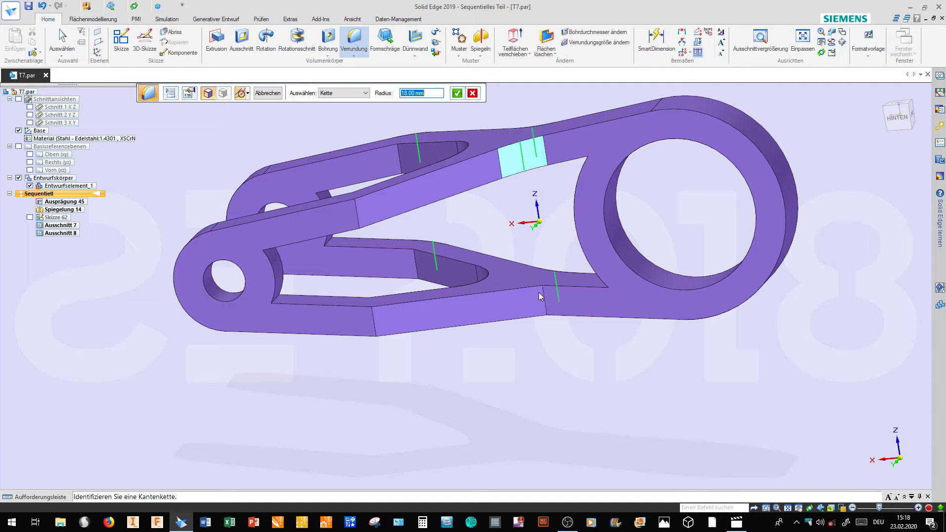
pyautogui.click(374, 327)
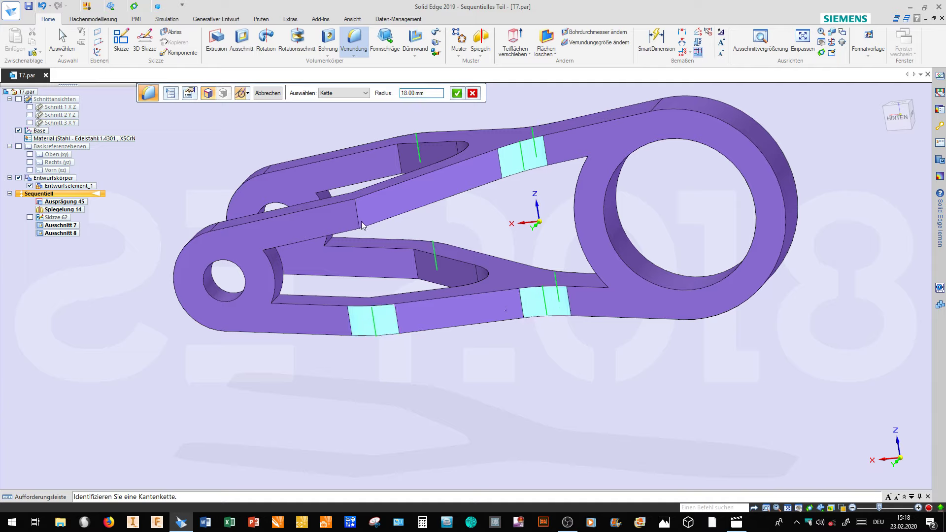
pyautogui.click(362, 226)
pyautogui.click(274, 93)
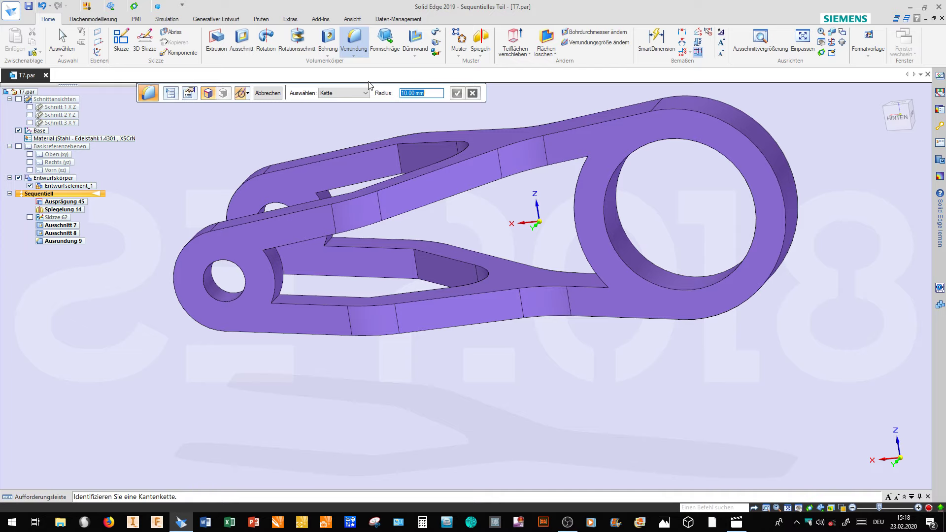
# Round the link and upper arm edges with a 10 mm radius.
pyautogui.moveTo(352, 116)
pyautogui.mouseDown(button='middle')
pyautogui.moveTo(344, 237)
pyautogui.moveTo(404, 274)
pyautogui.mouseUp(button='middle')
pyautogui.scroll(3, 365, 298)
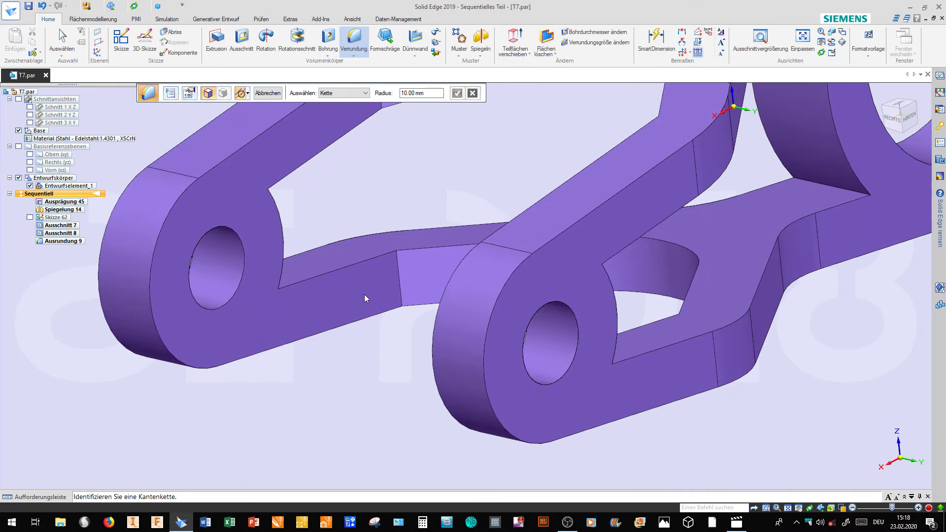
pyautogui.click(399, 285)
pyautogui.scroll(-2, 399, 286)
pyautogui.scroll(2, 379, 183)
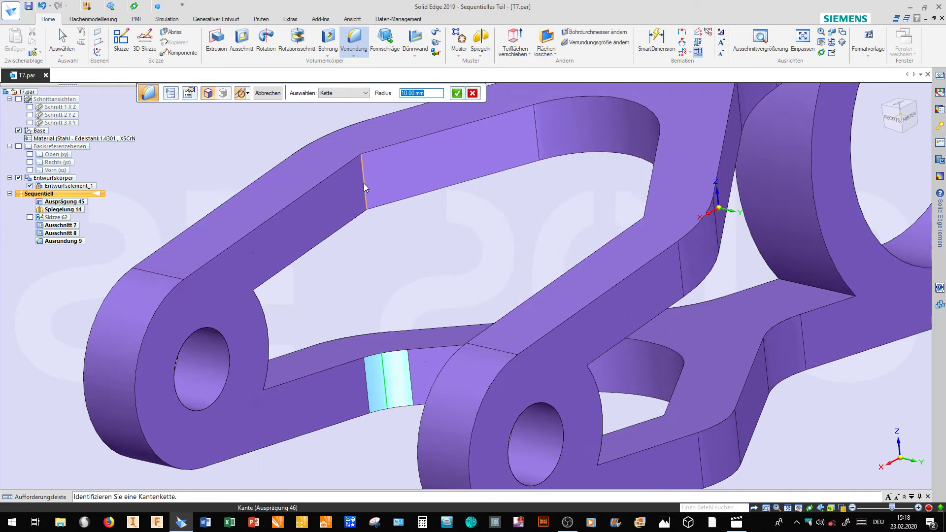
pyautogui.scroll(-3, 364, 183)
pyautogui.moveTo(342, 232)
pyautogui.mouseDown(button='middle')
pyautogui.moveTo(413, 212)
pyautogui.moveTo(502, 282)
pyautogui.mouseUp(button='middle')
pyautogui.scroll(4, 581, 293)
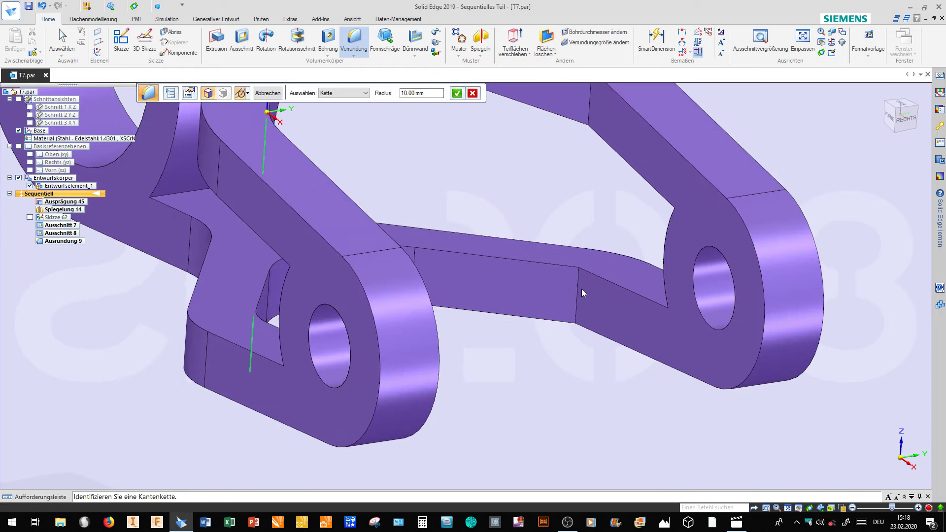
pyautogui.click(581, 293)
pyautogui.scroll(-3, 546, 306)
pyautogui.scroll(3, 530, 236)
pyautogui.scroll(-1, 538, 247)
pyautogui.click(529, 273)
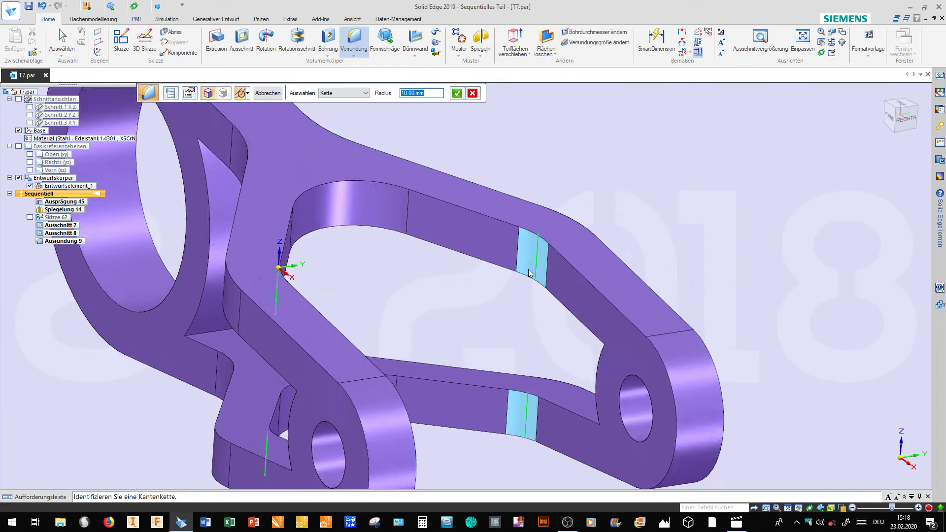
pyautogui.scroll(-3, 530, 273)
pyautogui.click(268, 93)
pyautogui.write('2')
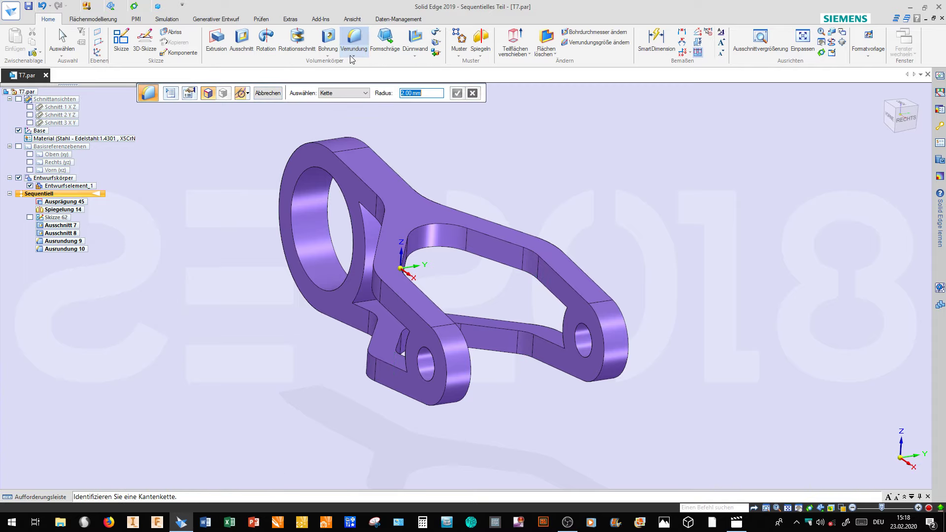
# Select the first inner window edges for the 2 mm round.
pyautogui.moveTo(325, 207); pyautogui.dragTo(311, 317, button='middle')
pyautogui.scroll(2, 310, 317)
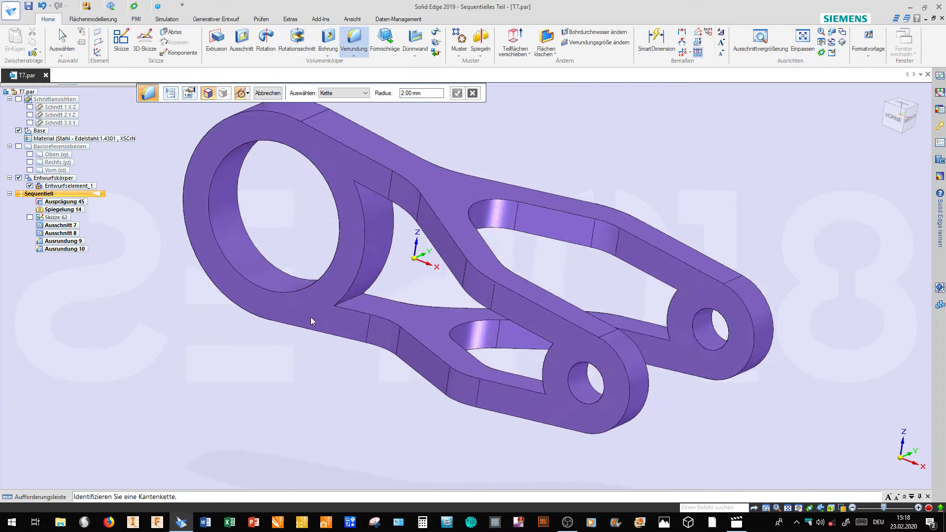
pyautogui.scroll(4, 380, 280)
pyautogui.click(379, 280)
pyautogui.scroll(-5, 374, 278)
pyautogui.moveTo(375, 278); pyautogui.dragTo(391, 172, button='middle')
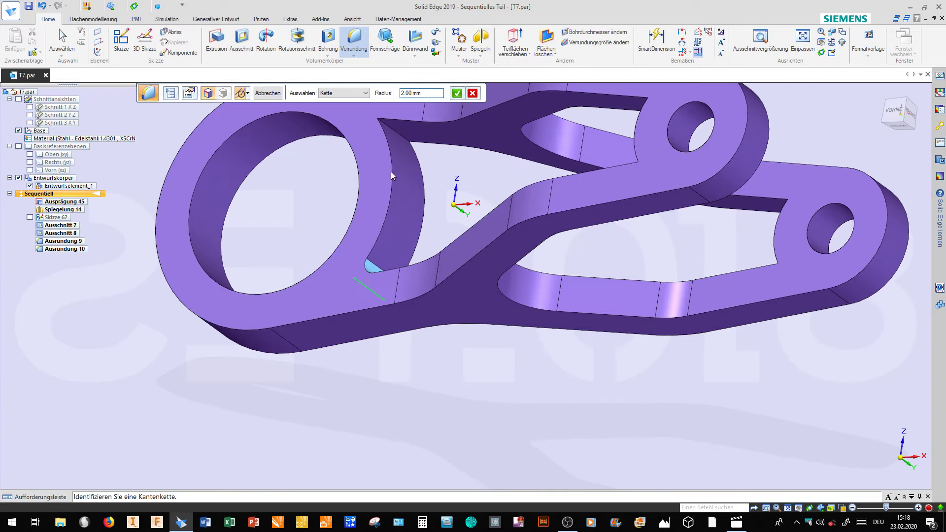
pyautogui.scroll(5, 402, 134)
pyautogui.click(402, 134)
pyautogui.scroll(-5, 384, 167)
pyautogui.moveTo(282, 206); pyautogui.dragTo(359, 238, button='middle')
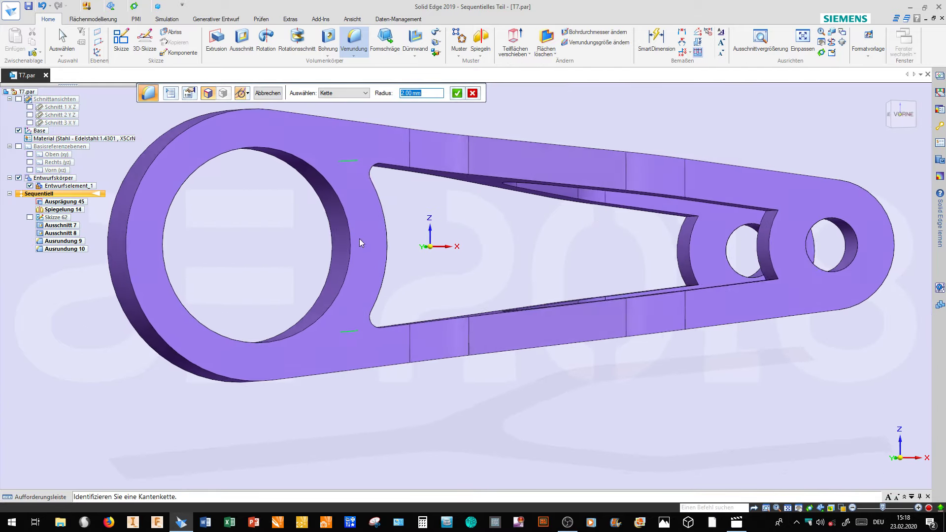
pyautogui.scroll(-1, 582, 285)
# Add the remaining slot edges and accept the 2 mm round as Ausrundung 11.
pyautogui.moveTo(582, 285); pyautogui.dragTo(587, 267, button='middle')
pyautogui.scroll(4, 542, 286)
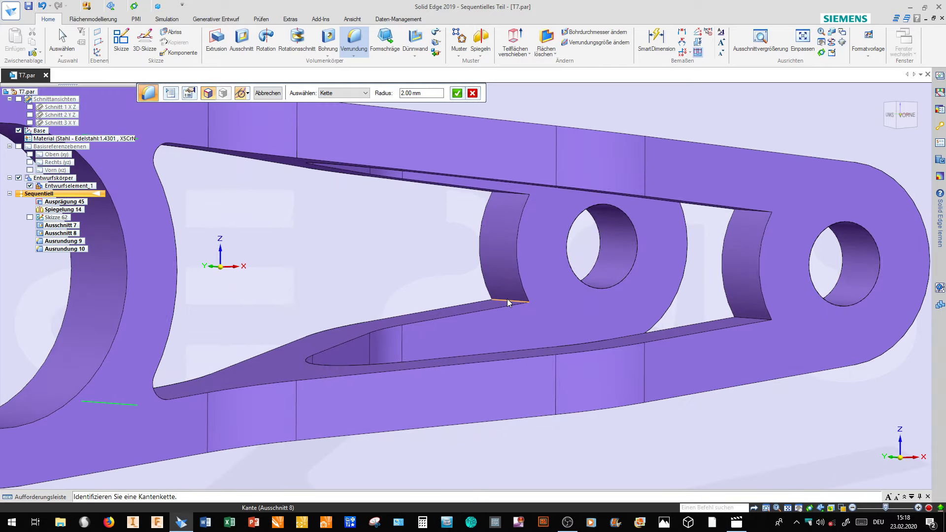
pyautogui.moveTo(507, 299); pyautogui.dragTo(512, 202, button='middle')
pyautogui.scroll(-2, 512, 197)
pyautogui.click(510, 197)
pyautogui.scroll(-3, 460, 235)
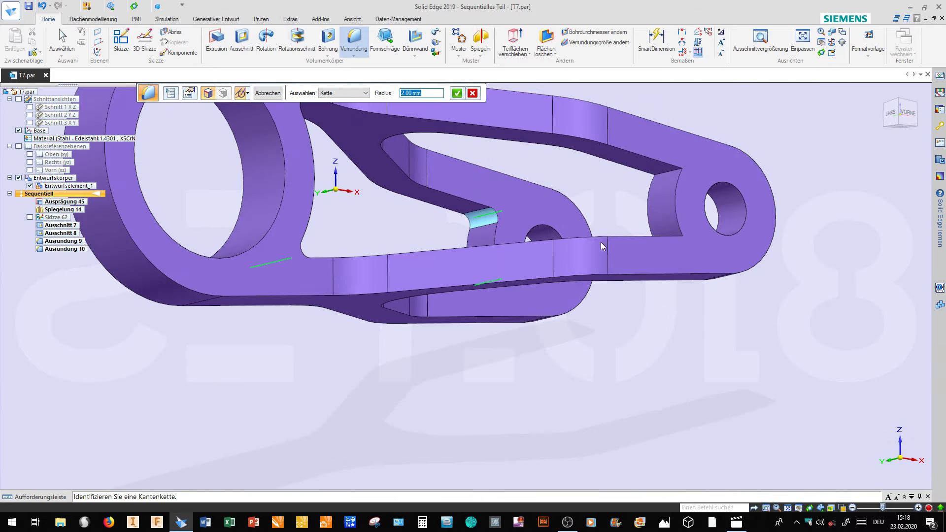
pyautogui.moveTo(602, 242); pyautogui.dragTo(701, 203, button='middle')
pyautogui.scroll(3, 702, 203)
pyautogui.click(614, 205)
pyautogui.scroll(-3, 614, 206)
pyautogui.moveTo(470, 300); pyautogui.dragTo(552, 181, button='middle')
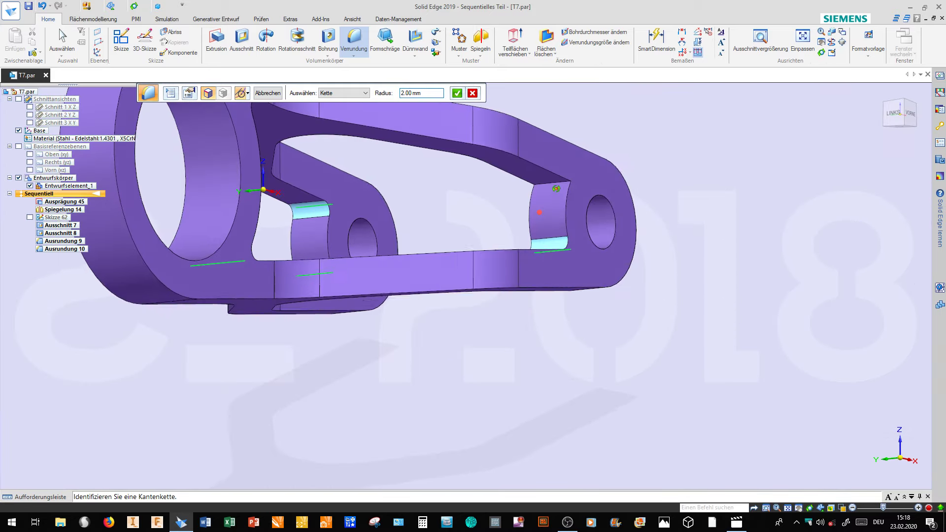
pyautogui.scroll(3, 552, 182)
pyautogui.click(552, 182)
pyautogui.scroll(-3, 557, 194)
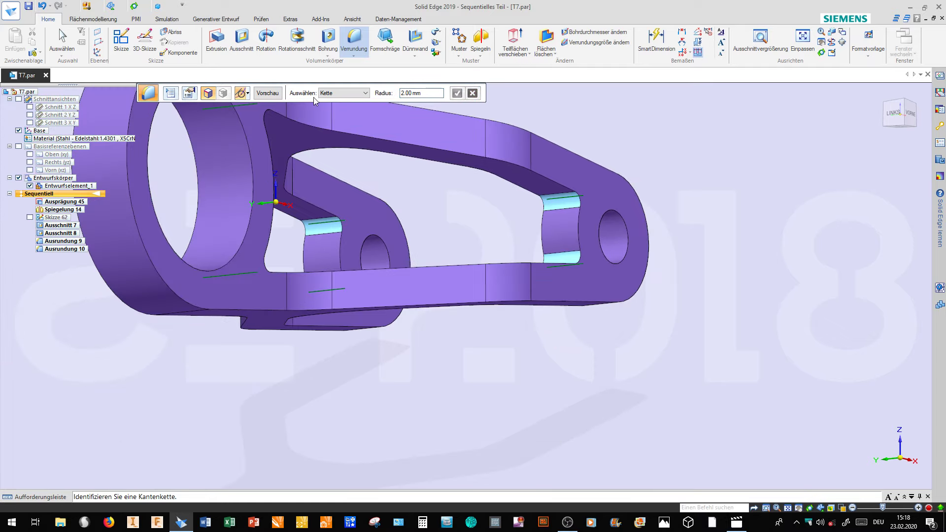
pyautogui.click(271, 95)
pyautogui.moveTo(394, 165)
pyautogui.mouseDown(button='middle')
pyautogui.moveTo(383, 177)
pyautogui.moveTo(345, 148)
pyautogui.mouseUp(button='middle')
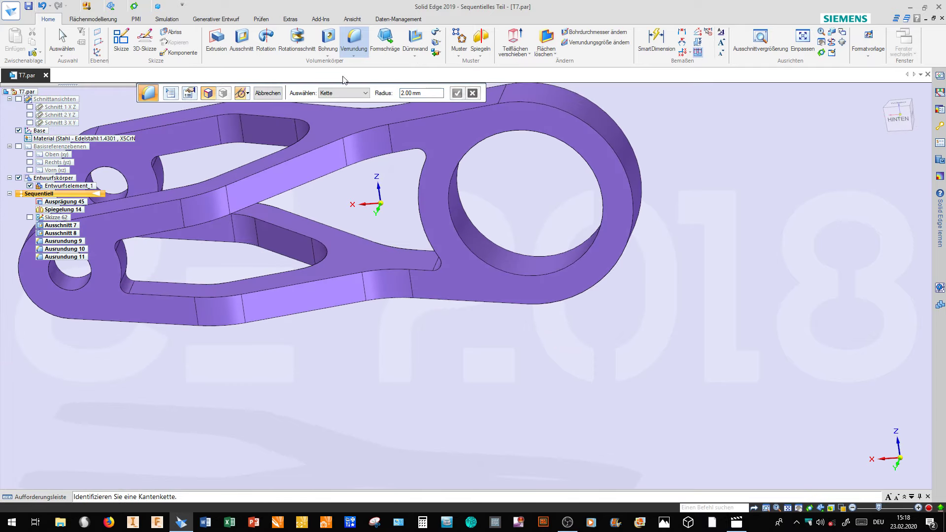
# Start an extrusion sketch on the lever end face with a circle on the hole edge.
pyautogui.click(225, 44)
pyautogui.scroll(-4, 587, 270)
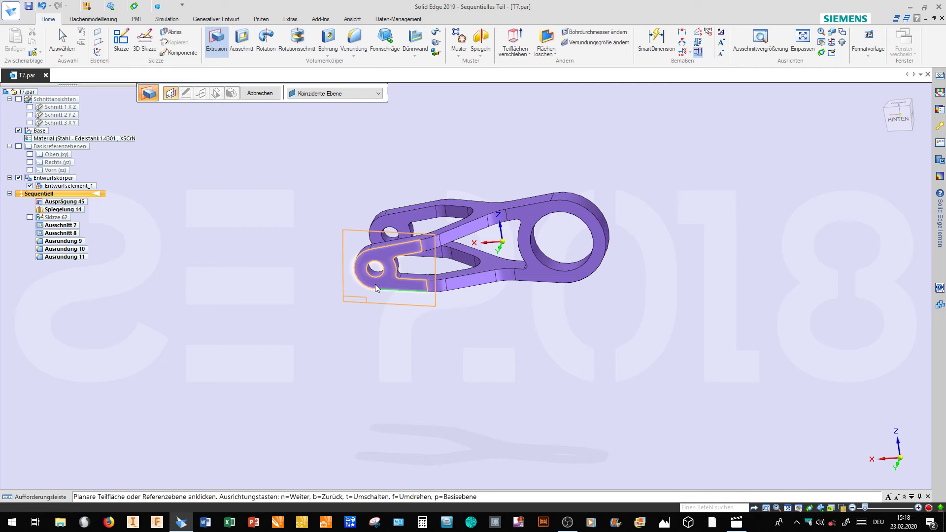
pyautogui.click(374, 284)
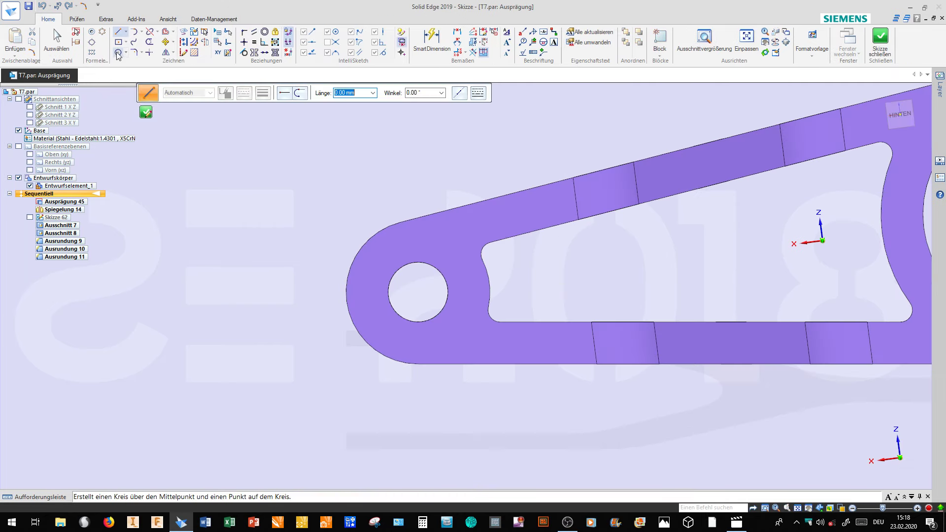
pyautogui.scroll(2, 407, 331)
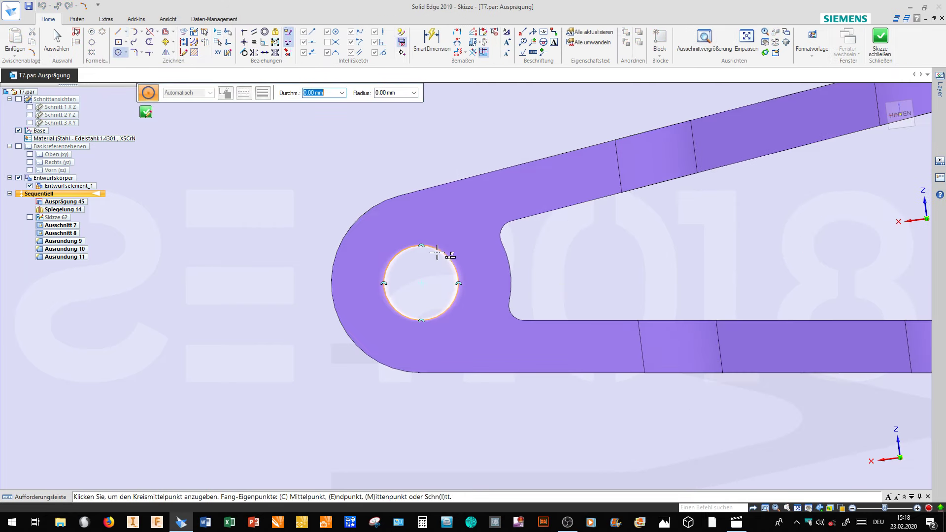
pyautogui.click(421, 284)
pyautogui.click(442, 254)
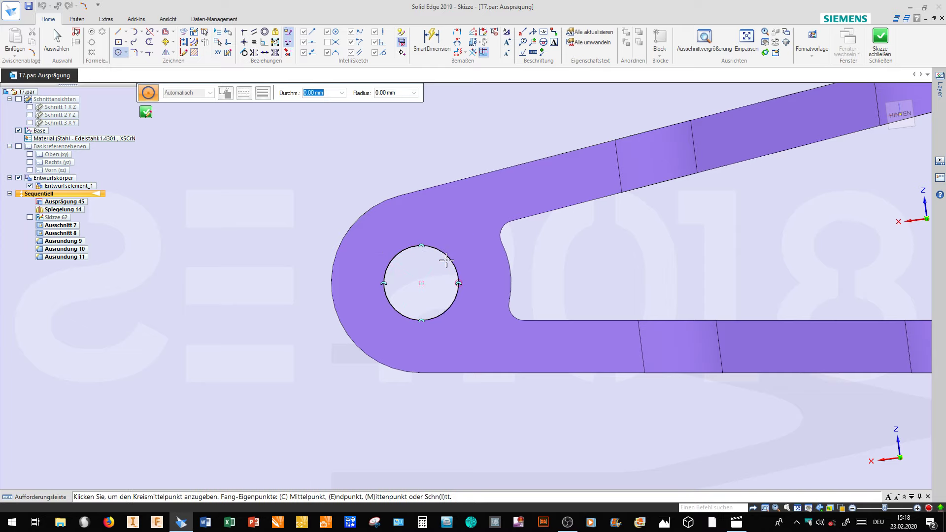
# Draw a concentric 24 mm circle to the rounded end, make it tangent, and close the sketch.
pyautogui.click(422, 284)
pyautogui.click(362, 215)
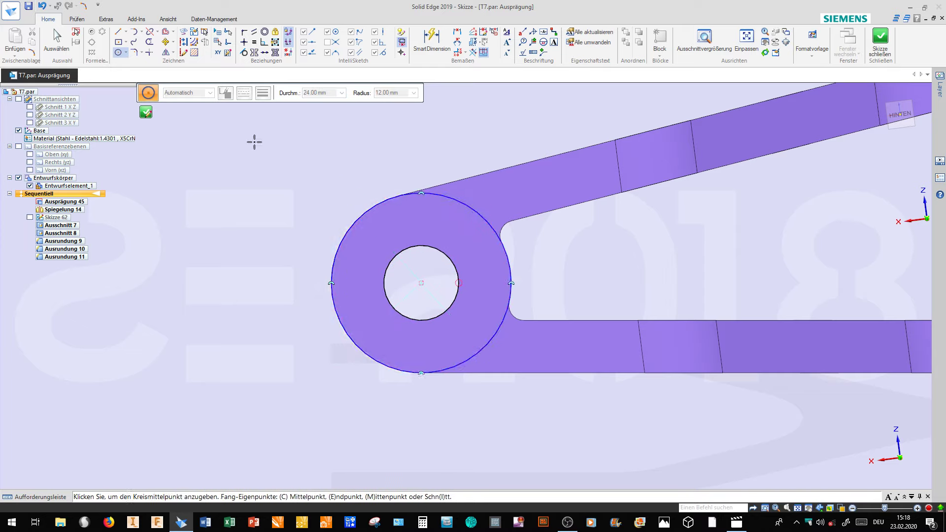
pyautogui.press('Escape')
pyautogui.click(244, 52)
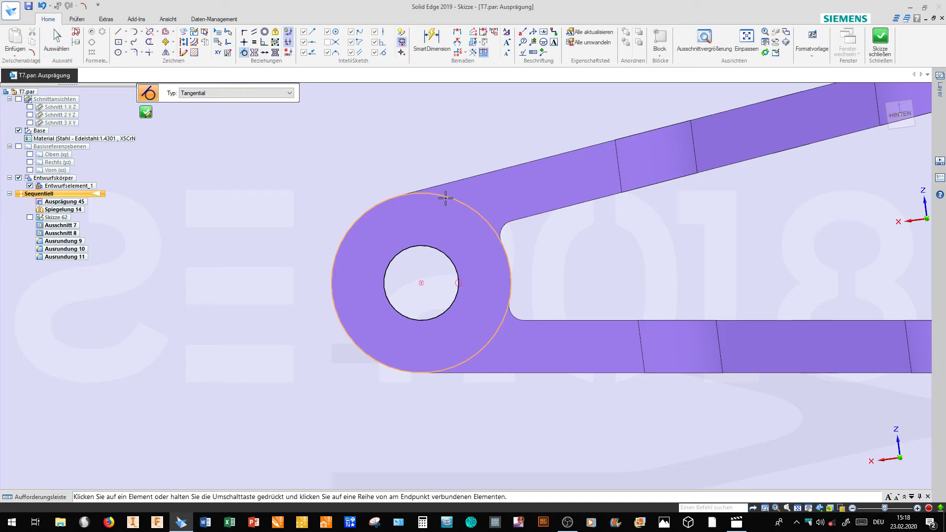
pyautogui.scroll(-2, 362, 210)
pyautogui.scroll(-2, 361, 211)
pyautogui.click(881, 44)
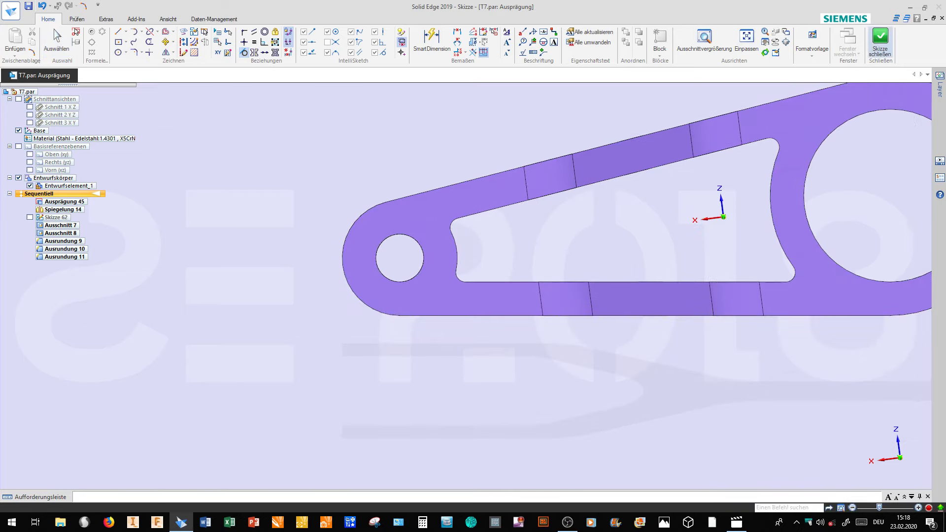
# Extrude the ring profile one-sided as boss Ausprägung 47.
pyautogui.moveTo(376, 321); pyautogui.dragTo(345, 141, button='middle')
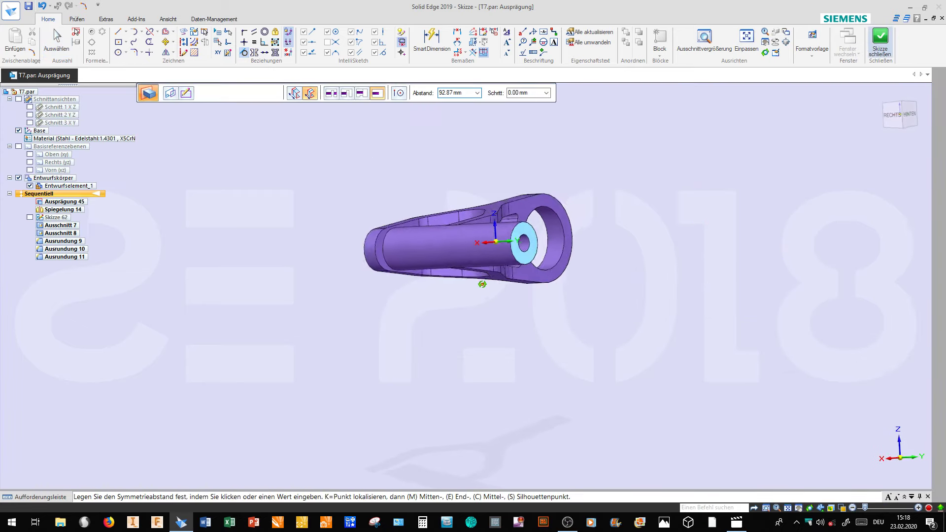
pyautogui.scroll(3, 345, 141)
pyautogui.click(310, 93)
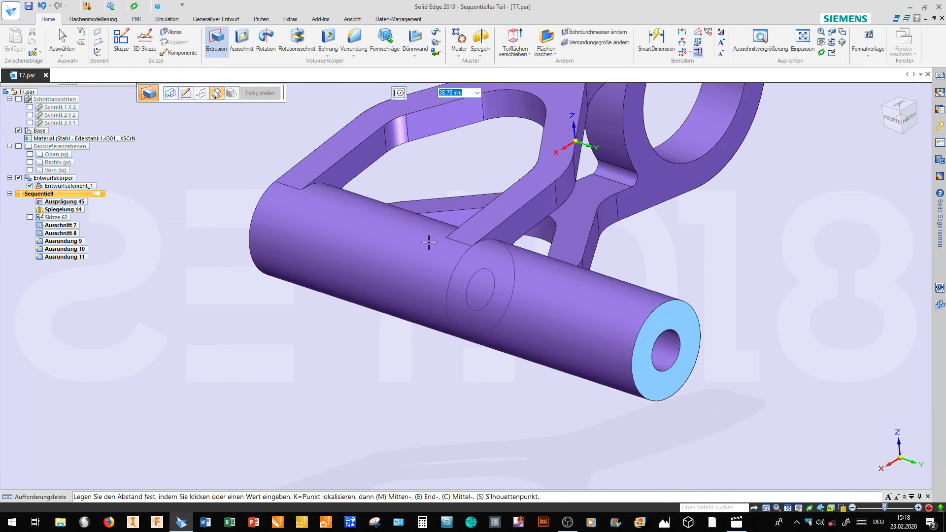
pyautogui.write('2')
pyautogui.press('Return')
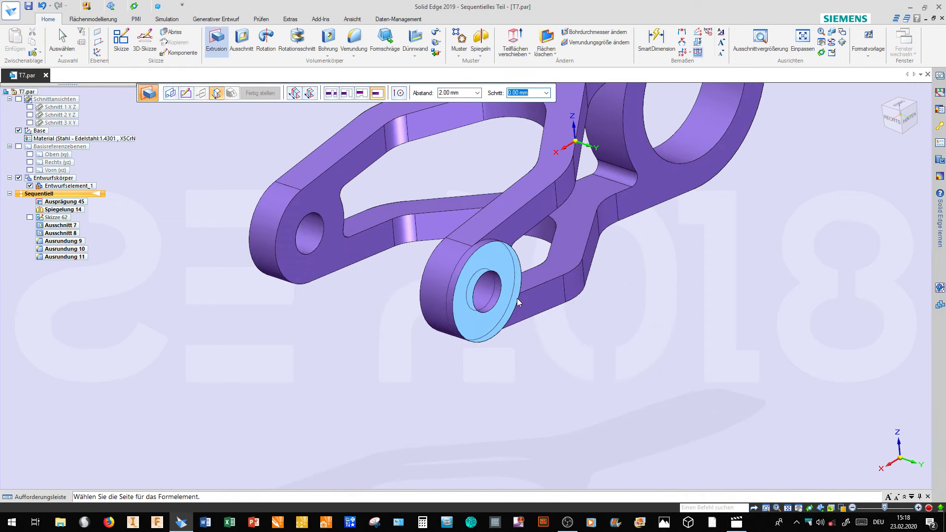
pyautogui.click(517, 298)
pyautogui.scroll(-3, 542, 370)
pyautogui.press('Escape')
# Mirror Ausprägung 47 across the mid plane as Spiegelung 15.
pyautogui.click(479, 58)
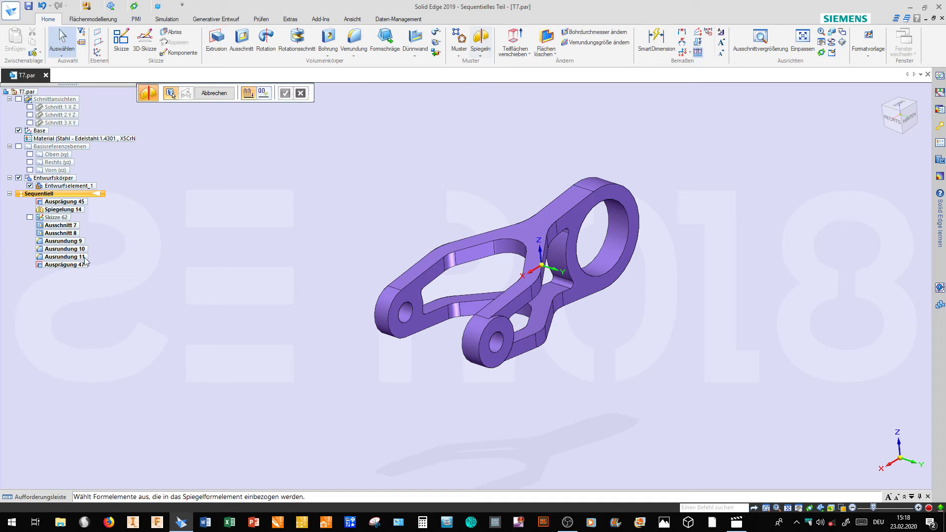
pyautogui.rightClick(230, 299)
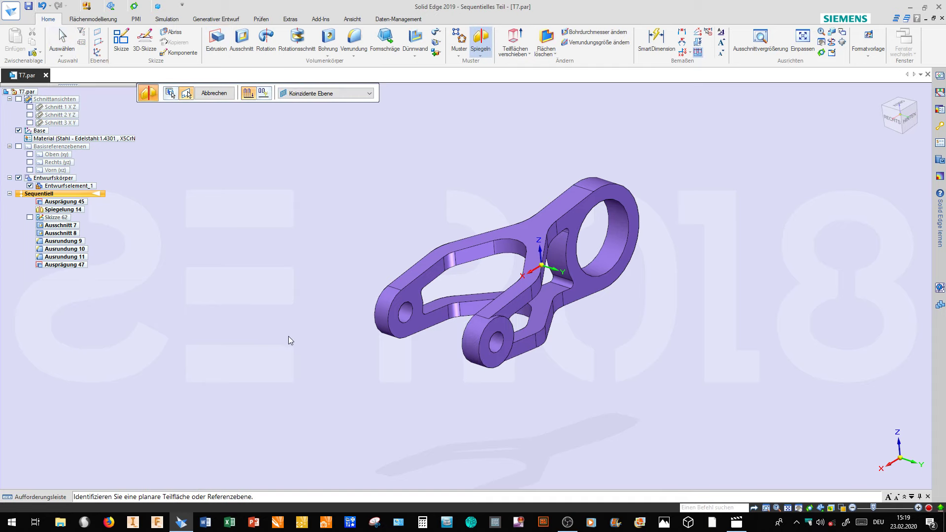
pyautogui.scroll(3, 541, 335)
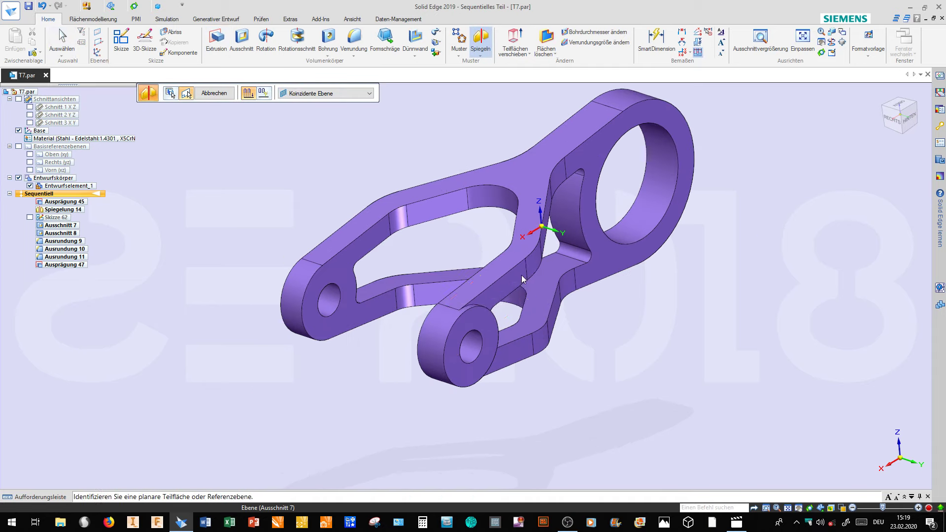
pyautogui.rightClick(534, 230)
pyautogui.click(572, 249)
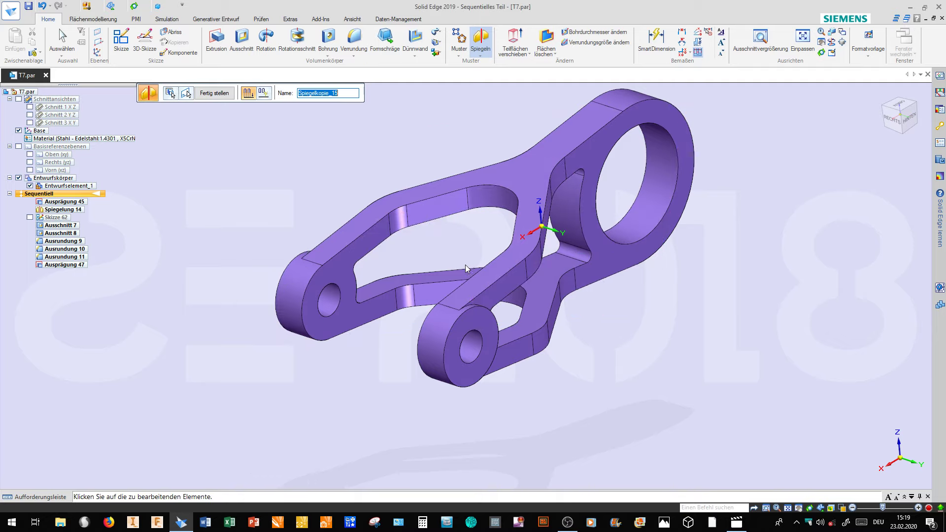
pyautogui.scroll(-2, 465, 265)
pyautogui.click(220, 98)
pyautogui.moveTo(387, 243)
pyautogui.mouseDown(button='middle')
pyautogui.moveTo(372, 232)
pyautogui.moveTo(363, 188)
pyautogui.mouseUp(button='middle')
pyautogui.click(355, 48)
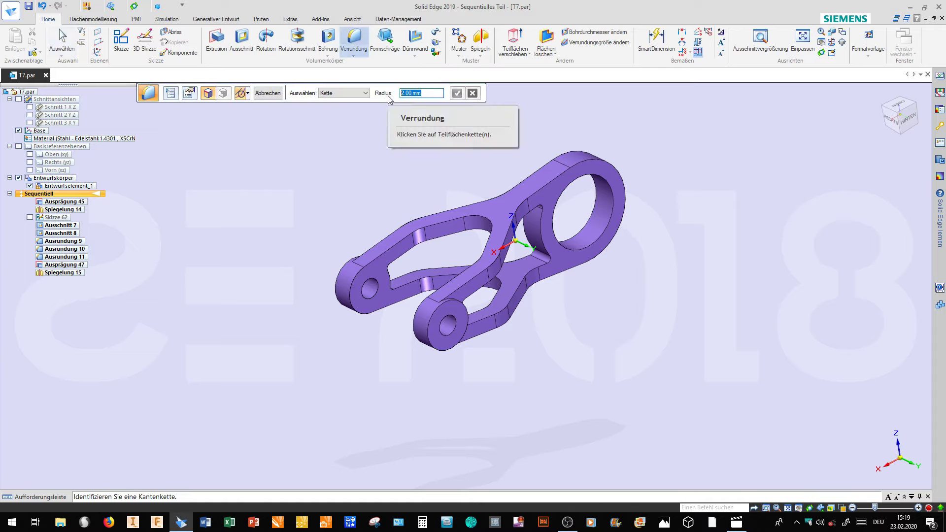
# Round all edges of the part with a 1.00 mm fillet.
pyautogui.click(347, 97)
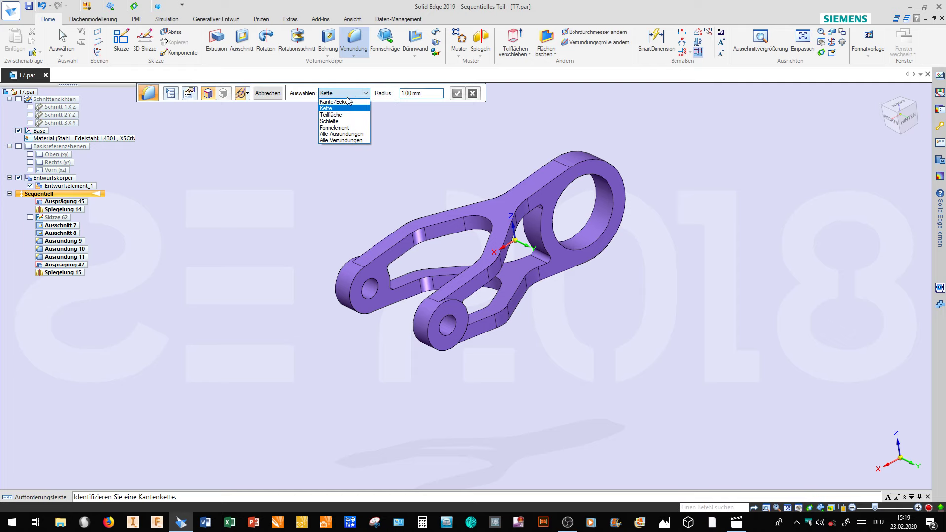
pyautogui.click(342, 141)
pyautogui.scroll(2, 375, 318)
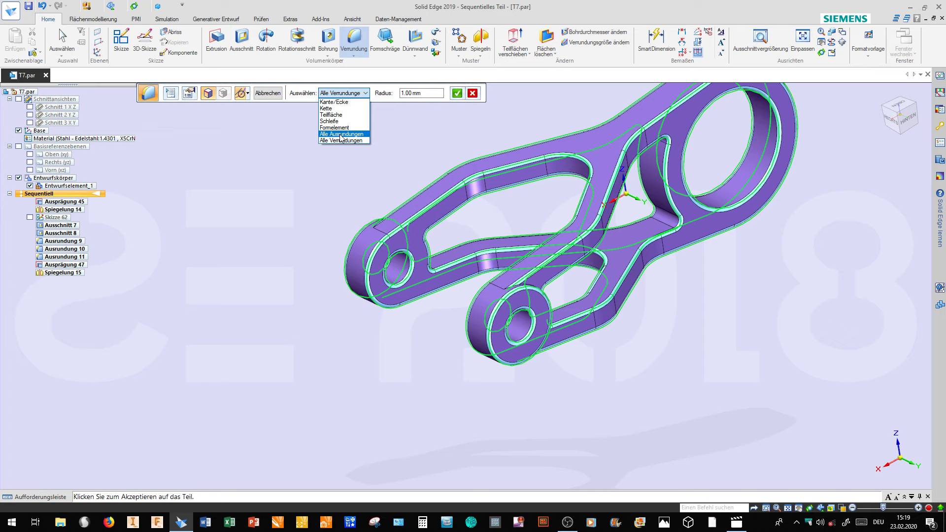
pyautogui.hotkey('ctrl', 'f')
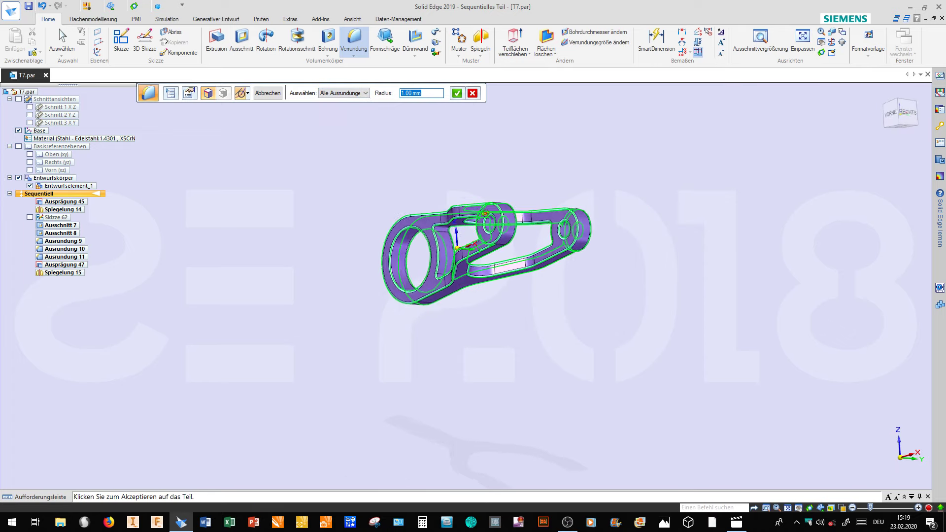
pyautogui.click(457, 93)
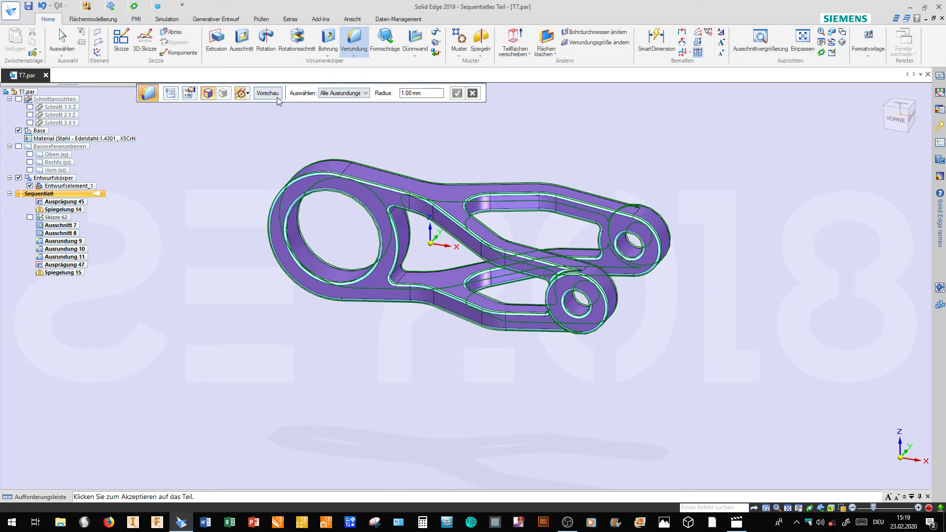
pyautogui.hotkey('ctrl', 'f')
# Inspect the finished lever, then display it in the front view and zoom in.
pyautogui.moveTo(398, 187); pyautogui.dragTo(291, 311, button='middle')
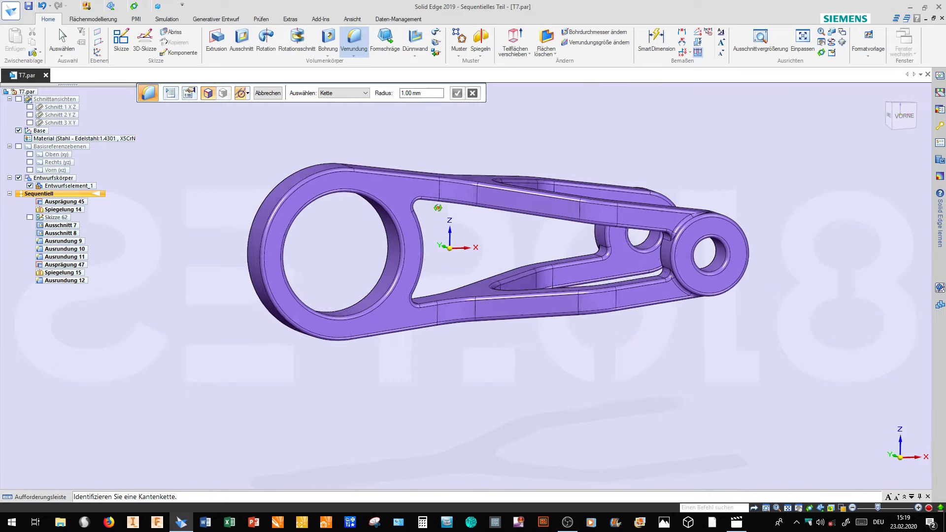
pyautogui.hotkey('ctrl', 'i')
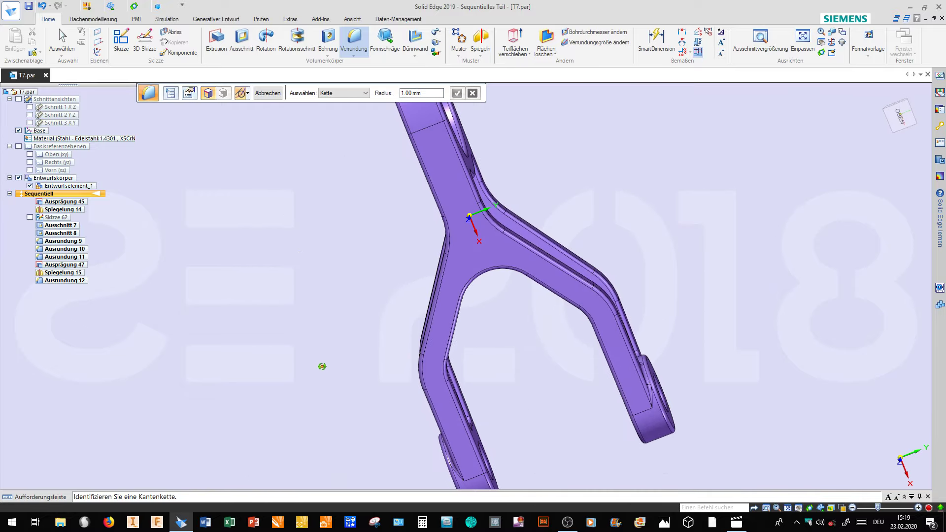
pyautogui.press('Escape')
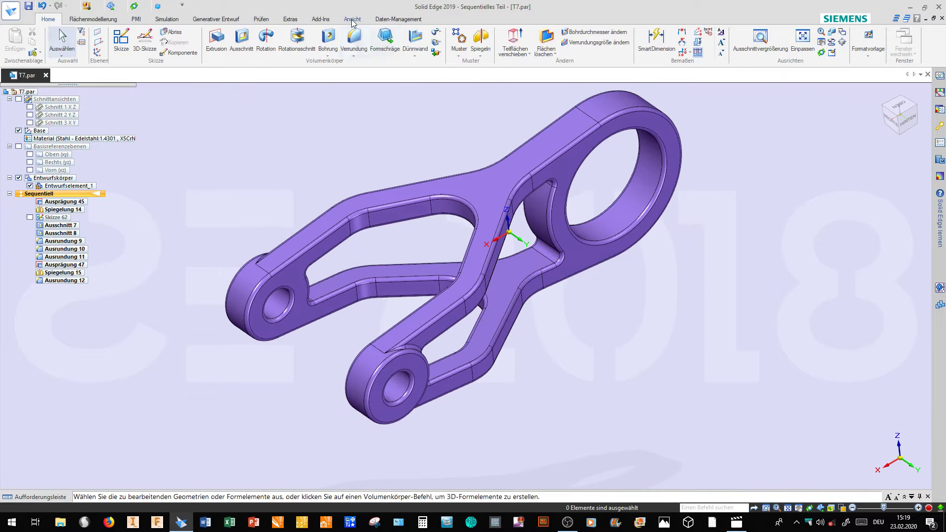
pyautogui.click(352, 19)
pyautogui.hotkey('ctrl', 'f')
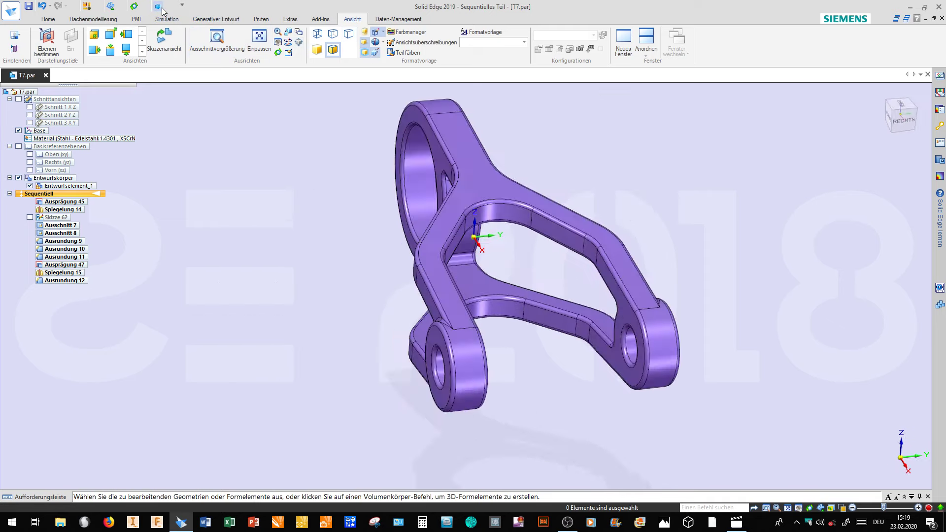
pyautogui.scroll(2, 411, 236)
pyautogui.scroll(2, 411, 236)
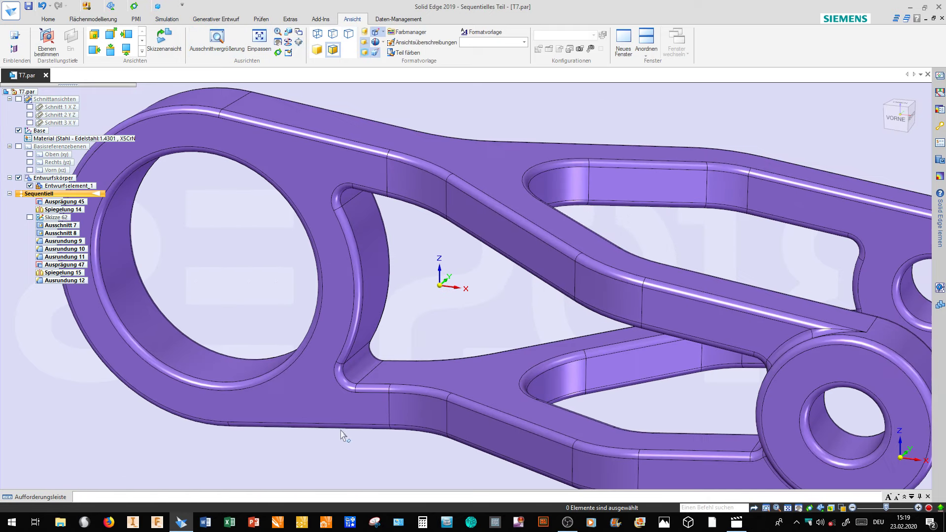